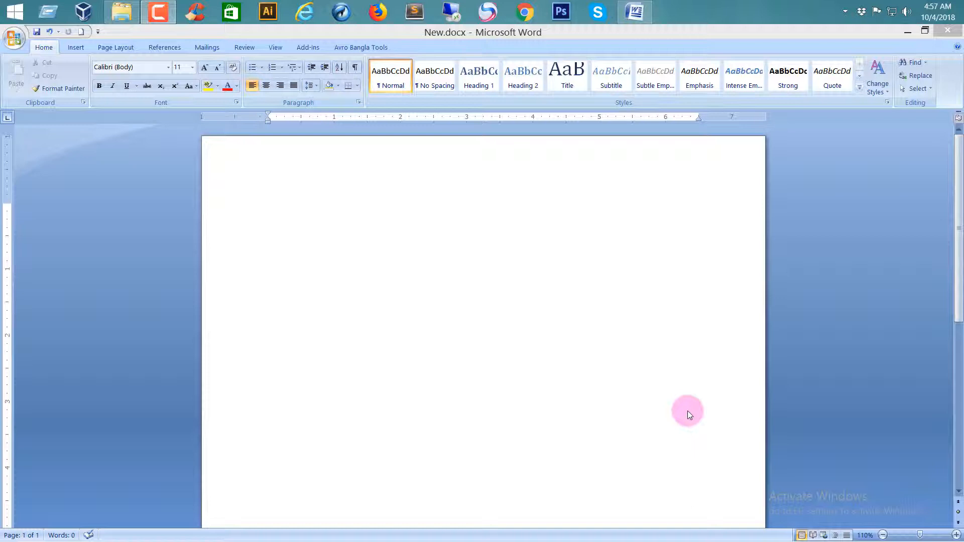
{"action": "left_click", "coordinate": [75, 48]}
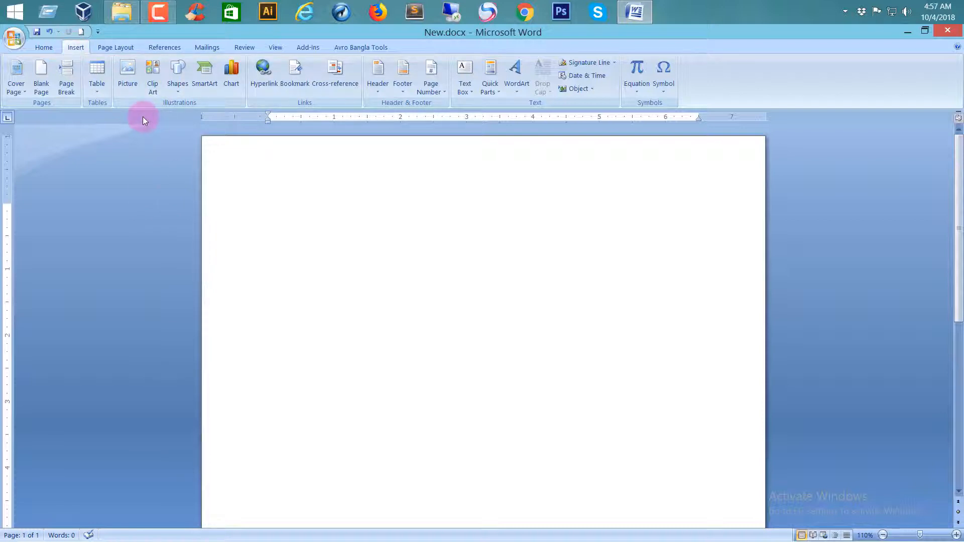
{"action": "left_click", "coordinate": [129, 74]}
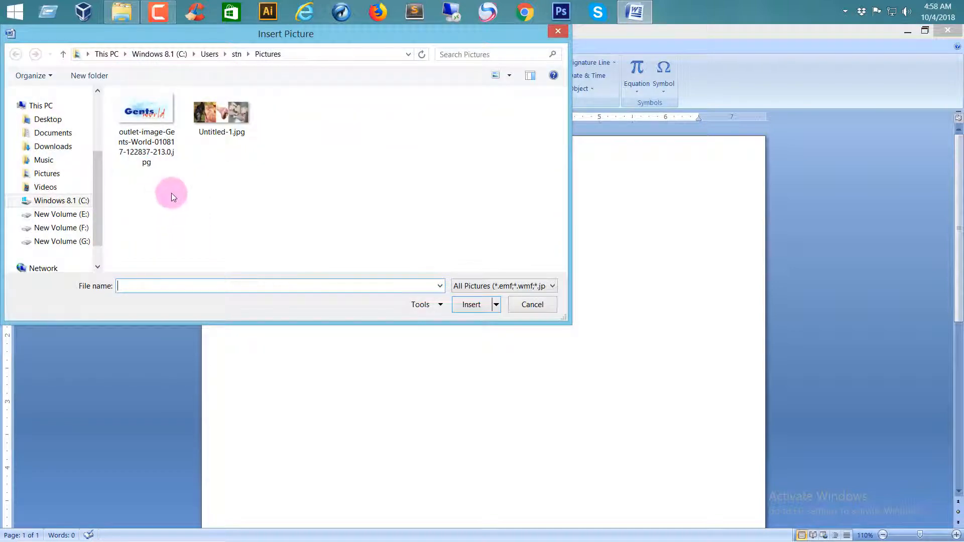
{"action": "left_click", "coordinate": [136, 130]}
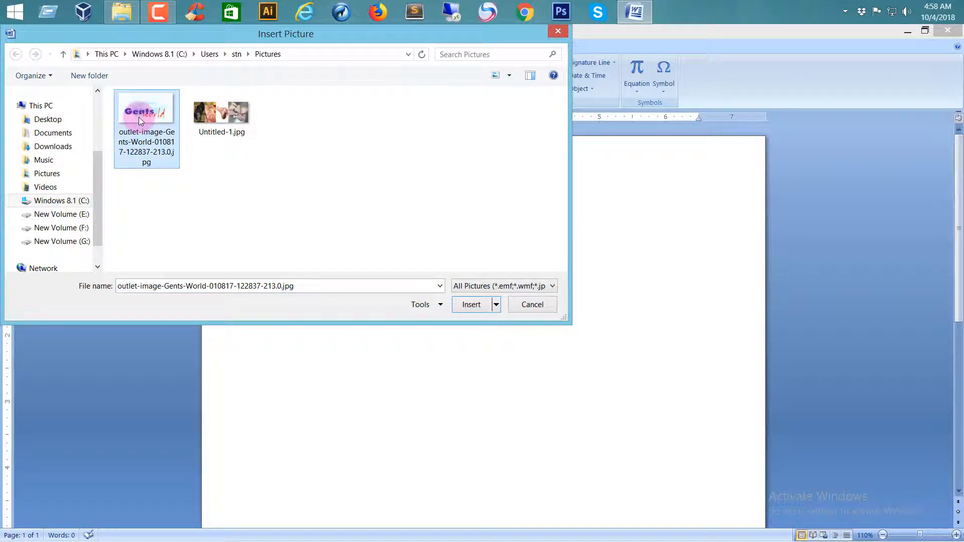
{"action": "double_click", "coordinate": [139, 117]}
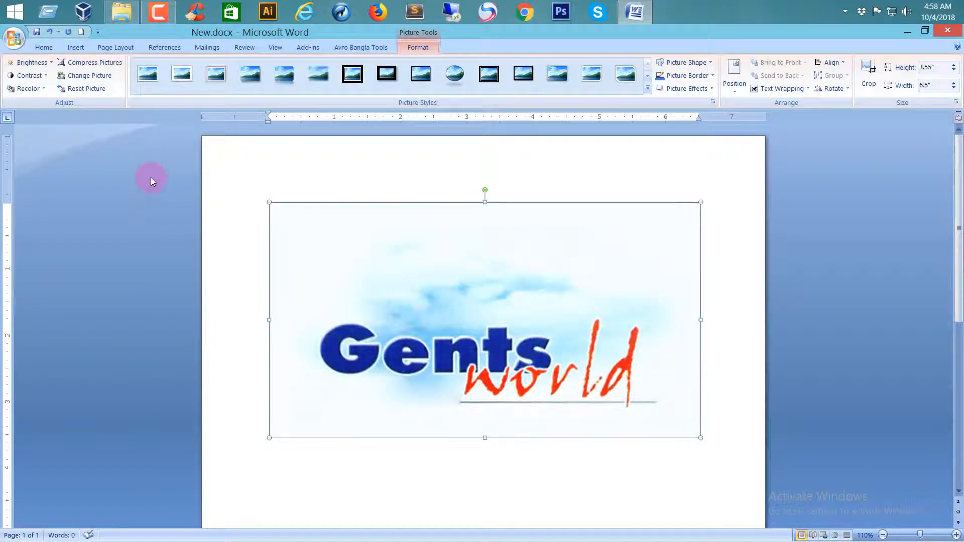
{"action": "left_click", "coordinate": [648, 76]}
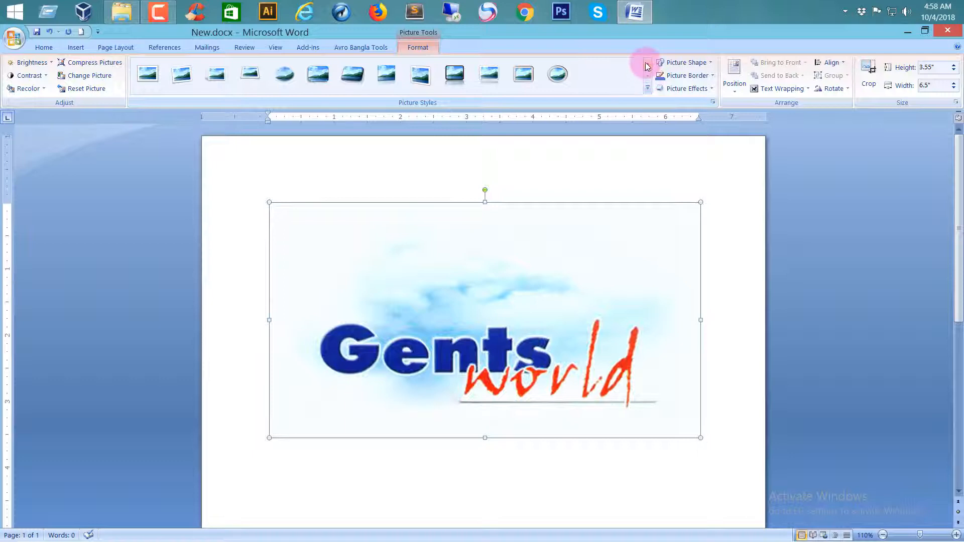
{"action": "left_click", "coordinate": [645, 63]}
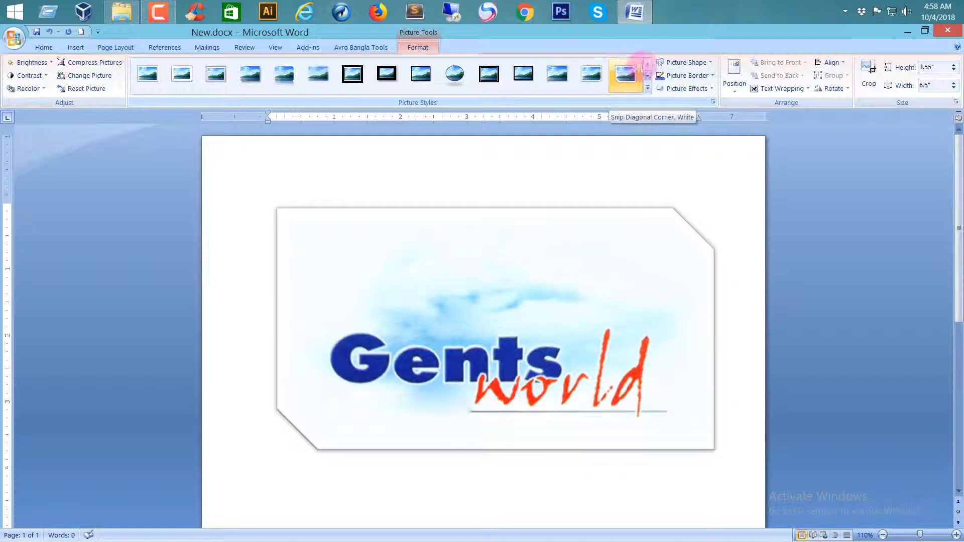
{"action": "left_click", "coordinate": [647, 75]}
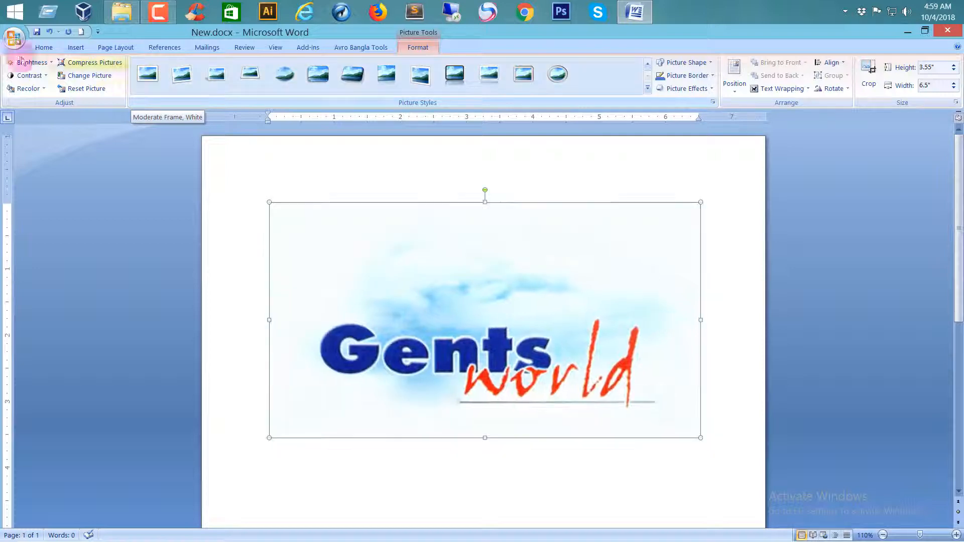
{"action": "left_click", "coordinate": [44, 63]}
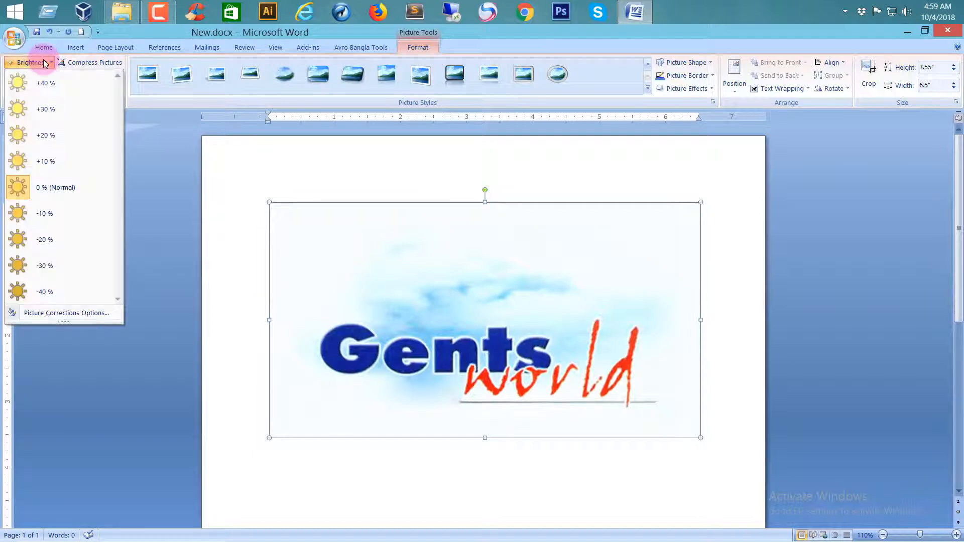
{"action": "left_click", "coordinate": [216, 102]}
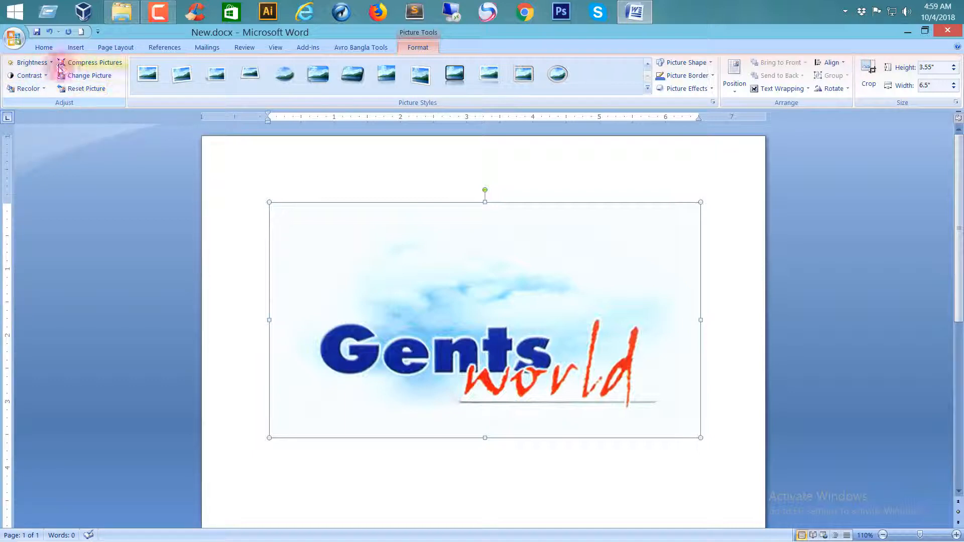
Open the picture correction options for the inserted image and place the Format Picture dialog clear of the picture.
{"action": "left_click", "coordinate": [33, 64]}
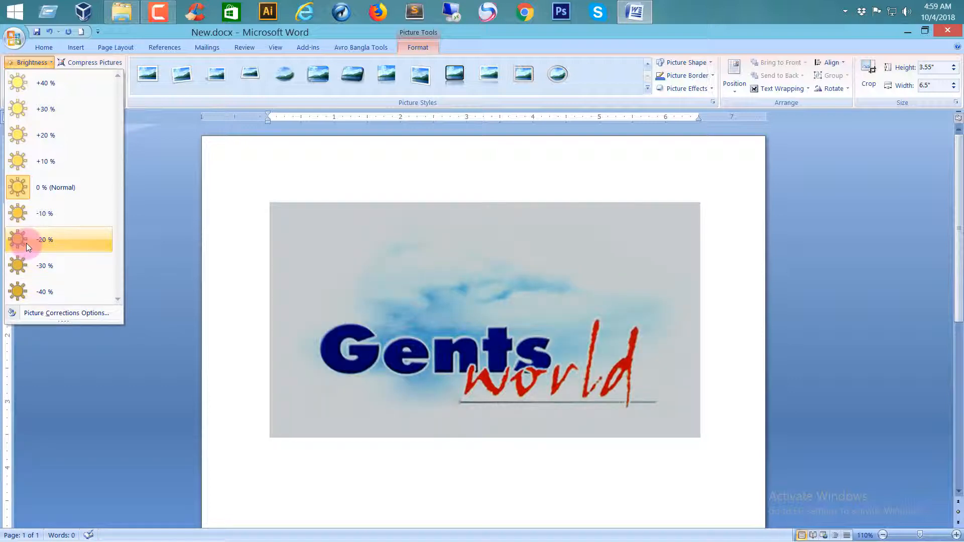
{"action": "left_click", "coordinate": [48, 315]}
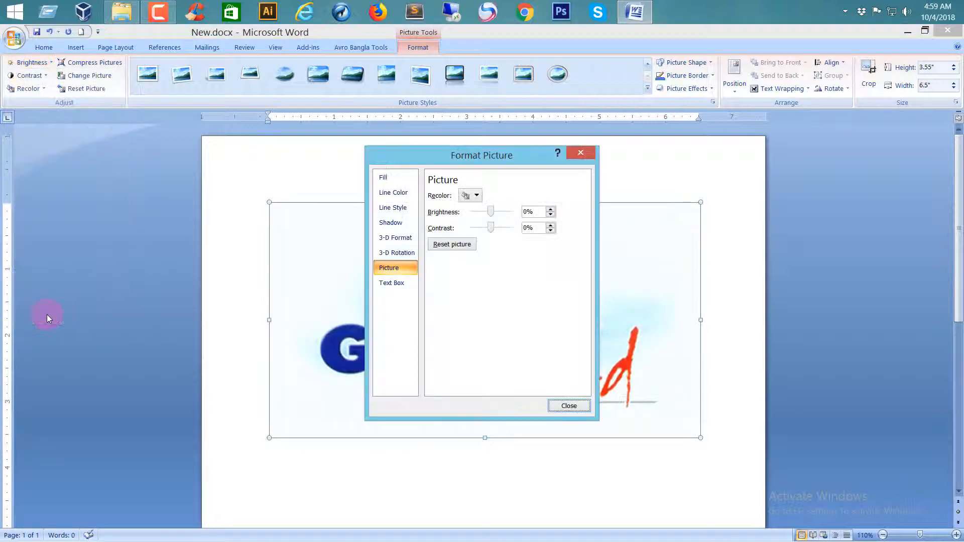
{"action": "left_click_drag", "start_coordinate": [462, 160], "coordinate": [733, 171]}
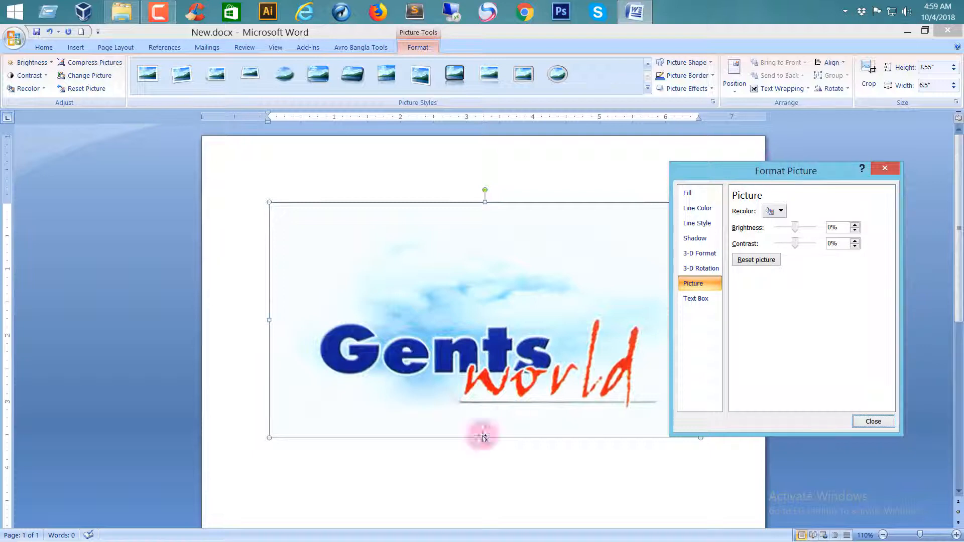
{"action": "left_click_drag", "start_coordinate": [705, 174], "coordinate": [757, 172]}
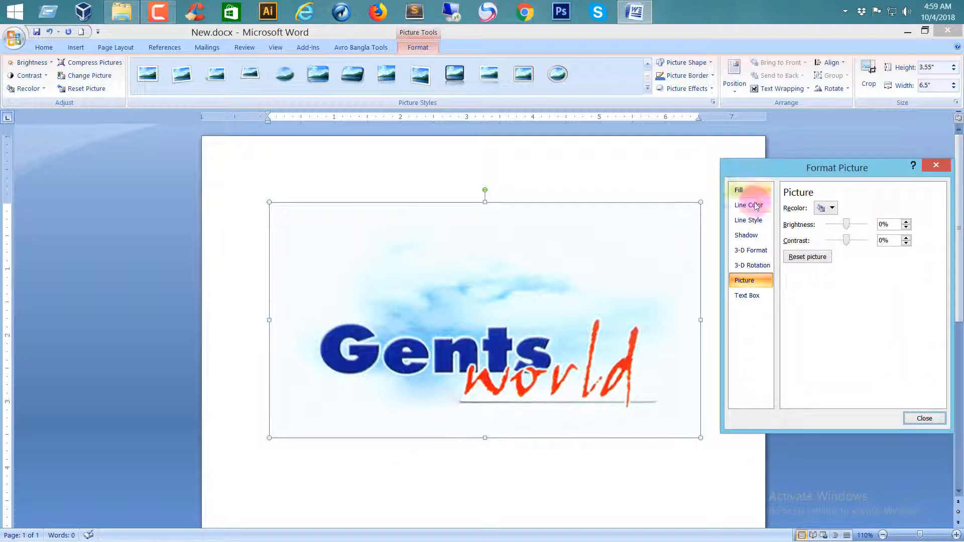
Give the picture a gradient outline using the first preset, running from blue to red.
{"action": "left_click", "coordinate": [750, 192]}
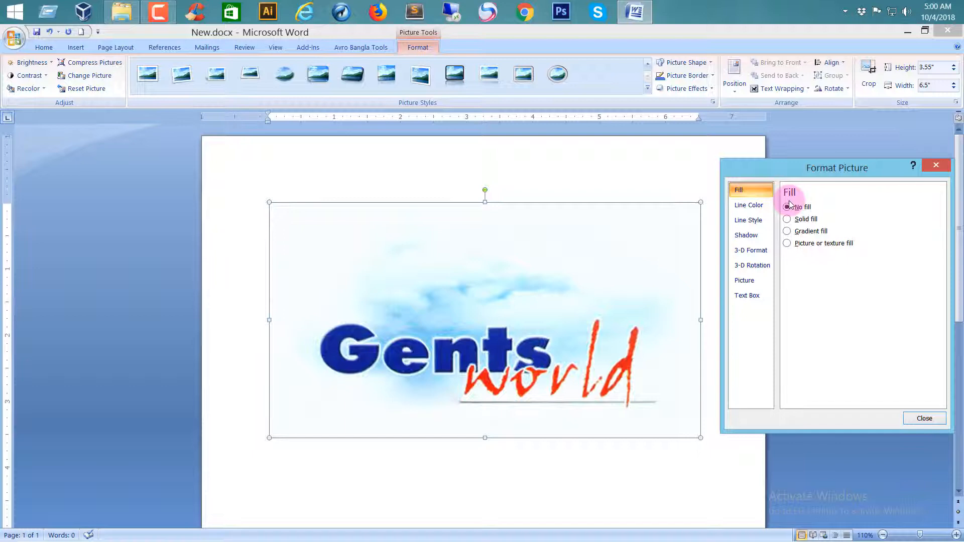
{"action": "left_click", "coordinate": [753, 205]}
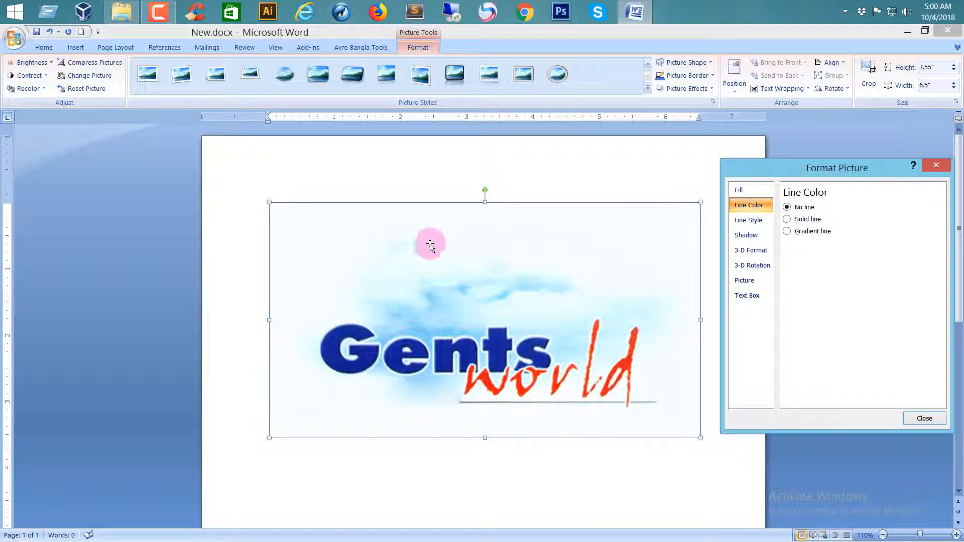
{"action": "left_click", "coordinate": [789, 220]}
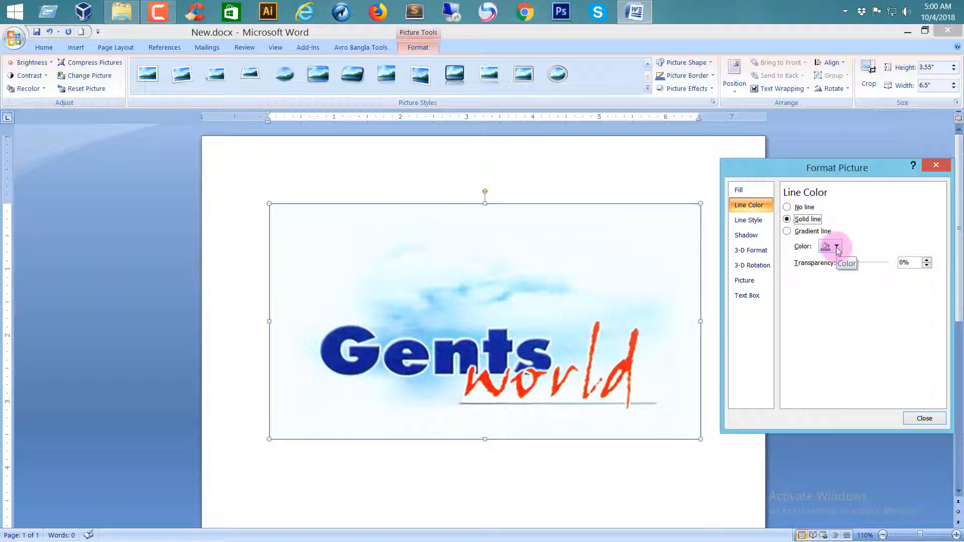
{"action": "left_click", "coordinate": [789, 233]}
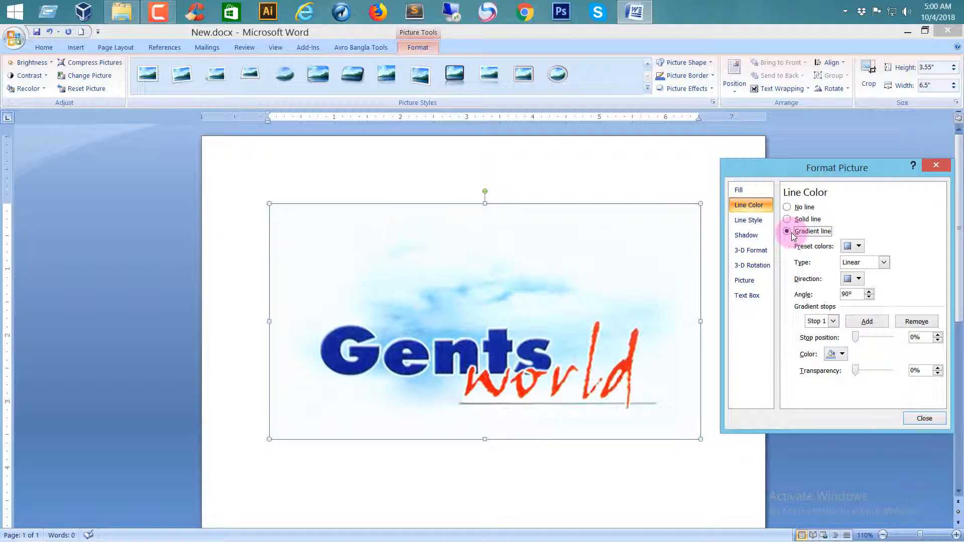
{"action": "left_click", "coordinate": [858, 248]}
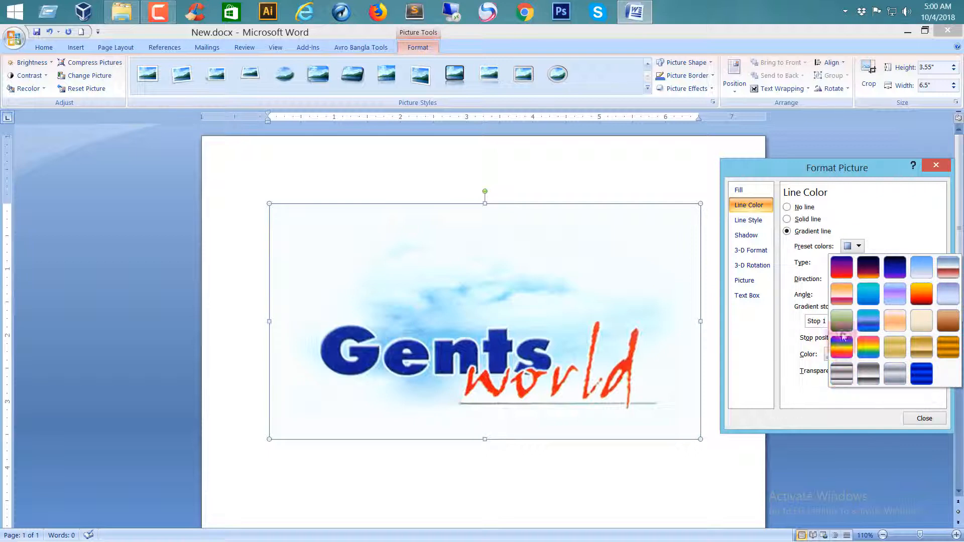
{"action": "left_click", "coordinate": [842, 270]}
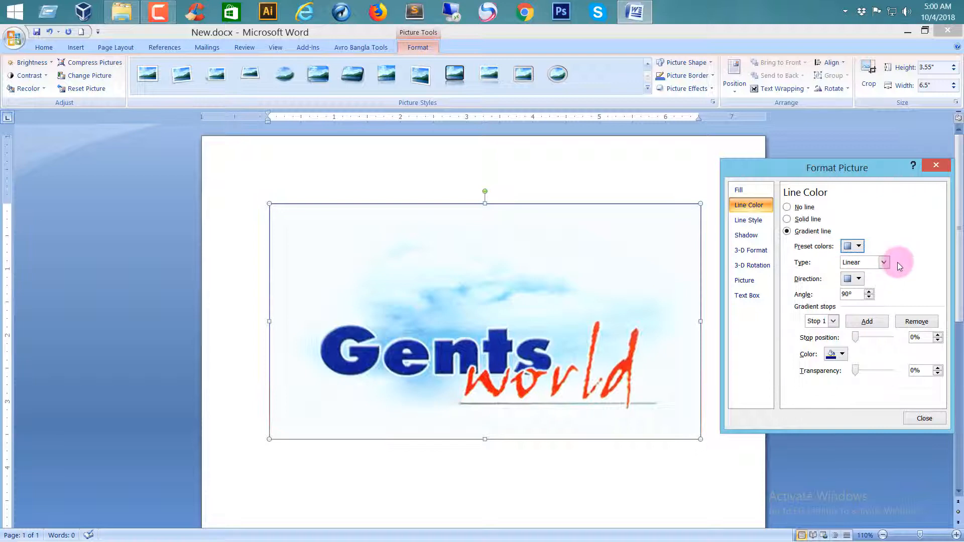
Set the outline gradient to Linear type with a 60° angle and make gradient stop 1 red.
{"action": "left_click", "coordinate": [883, 262]}
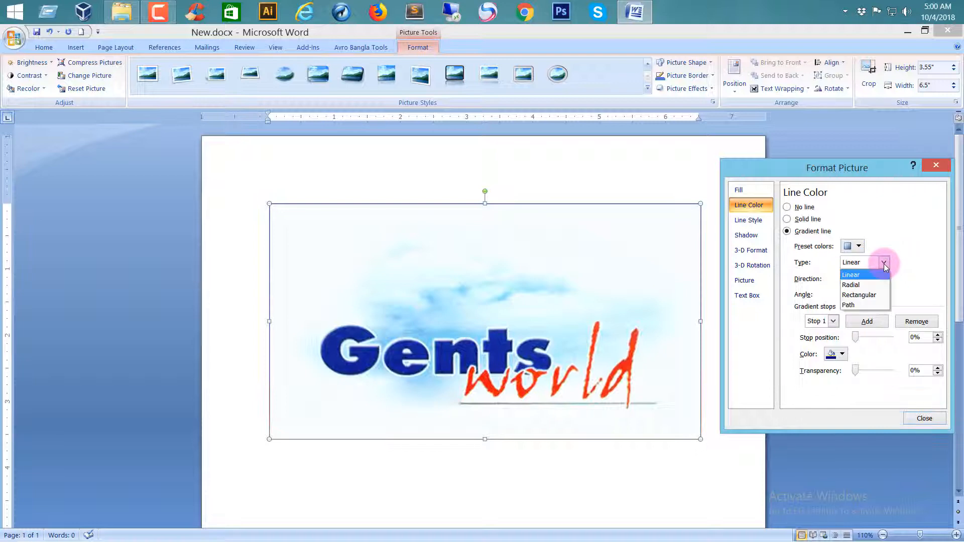
{"action": "left_click", "coordinate": [858, 276]}
{"action": "left_click", "coordinate": [859, 280]}
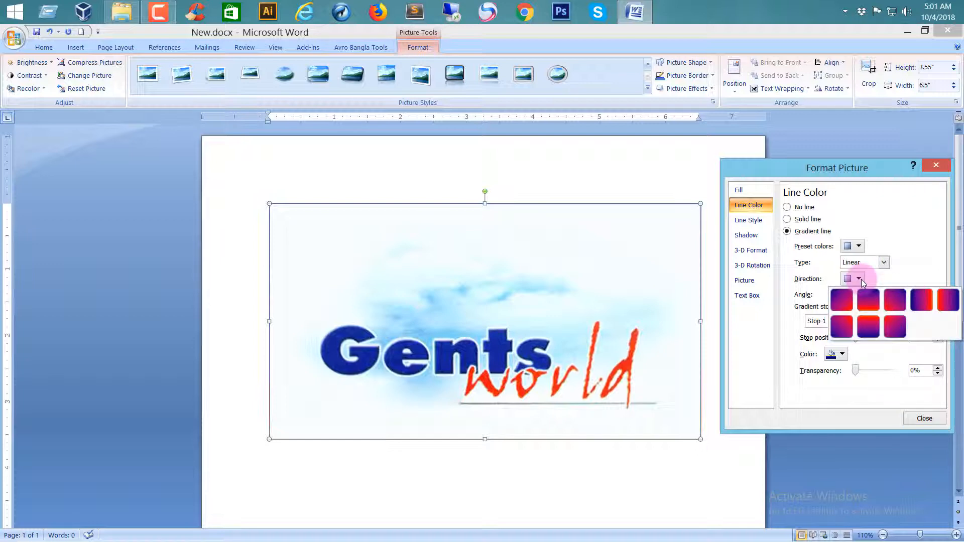
{"action": "left_click", "coordinate": [845, 298]}
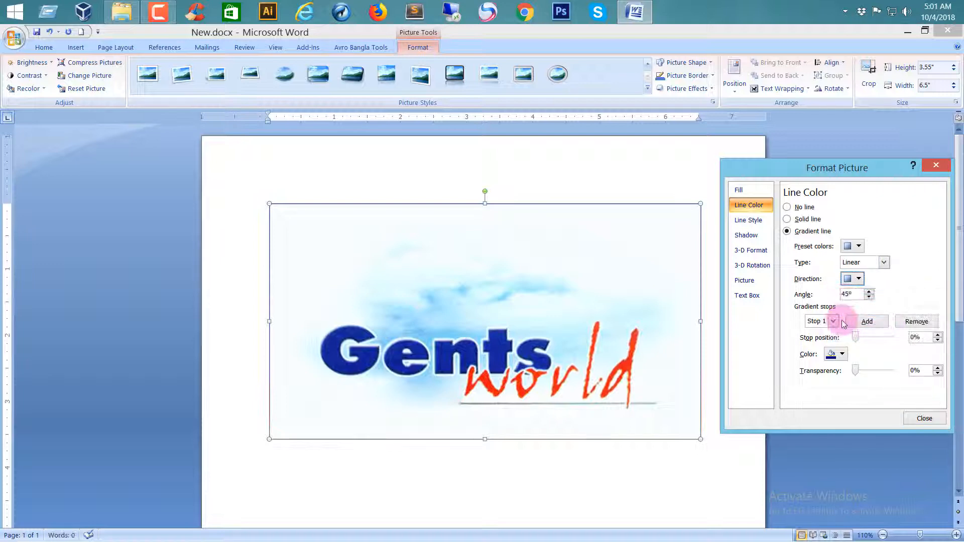
{"action": "left_click", "coordinate": [869, 292]}
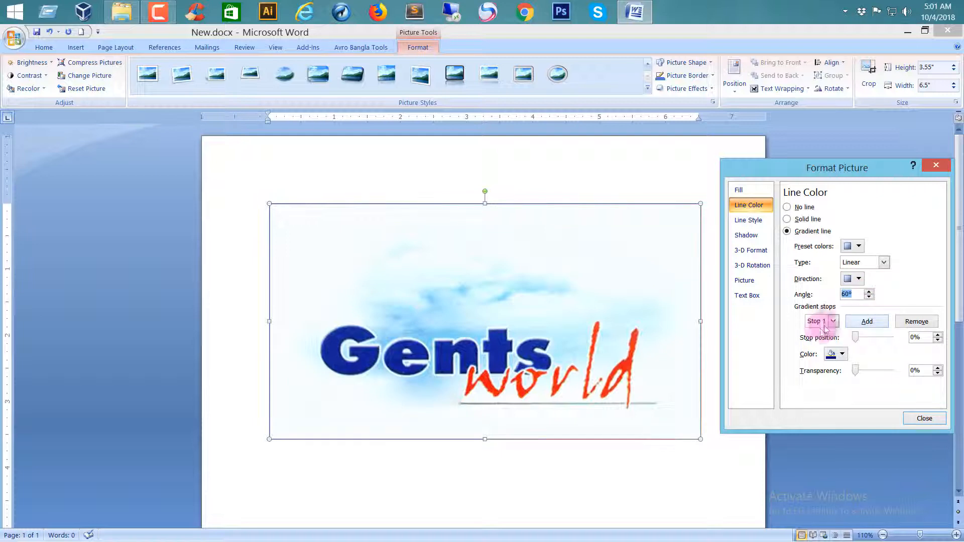
{"action": "left_click", "coordinate": [842, 354]}
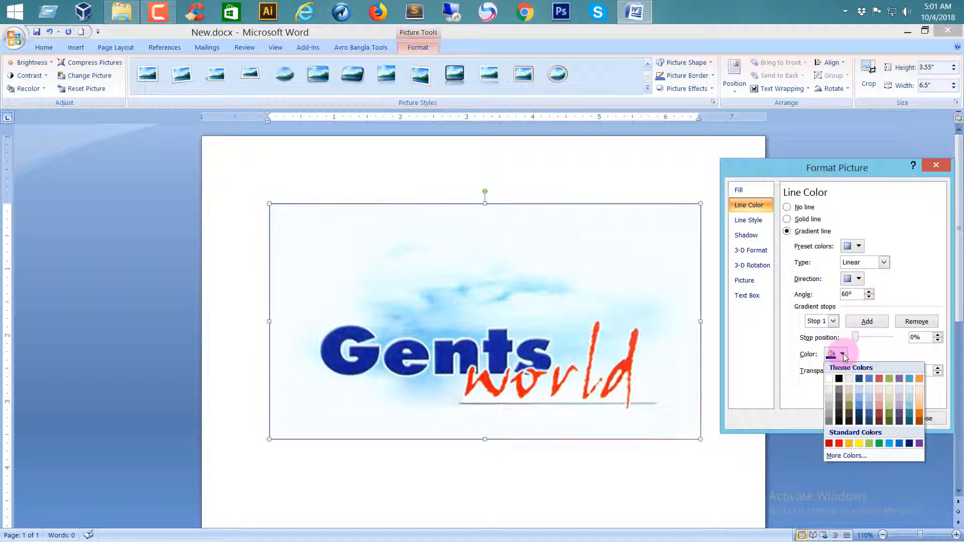
{"action": "left_click", "coordinate": [837, 443]}
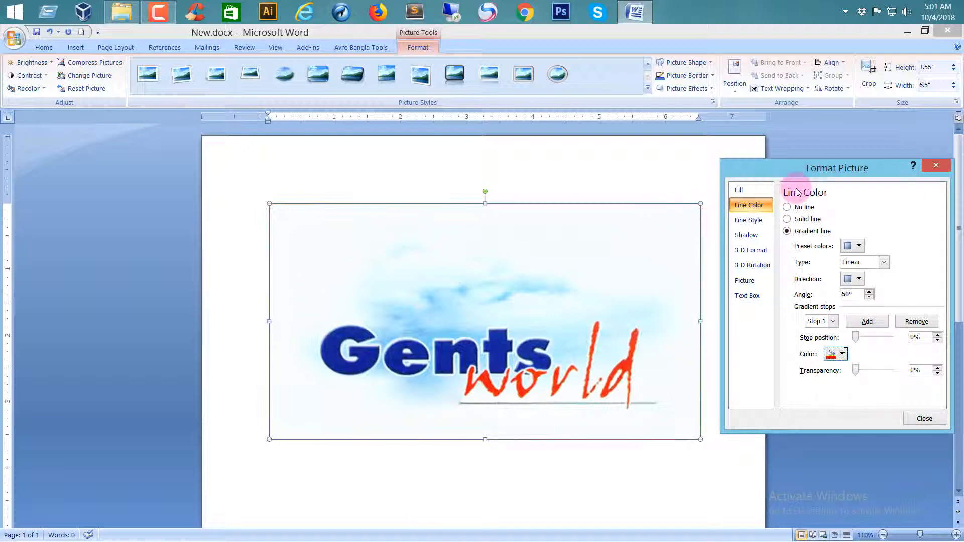
Set the width of the picture's outline to 3.75 pt.
{"action": "left_click", "coordinate": [751, 225]}
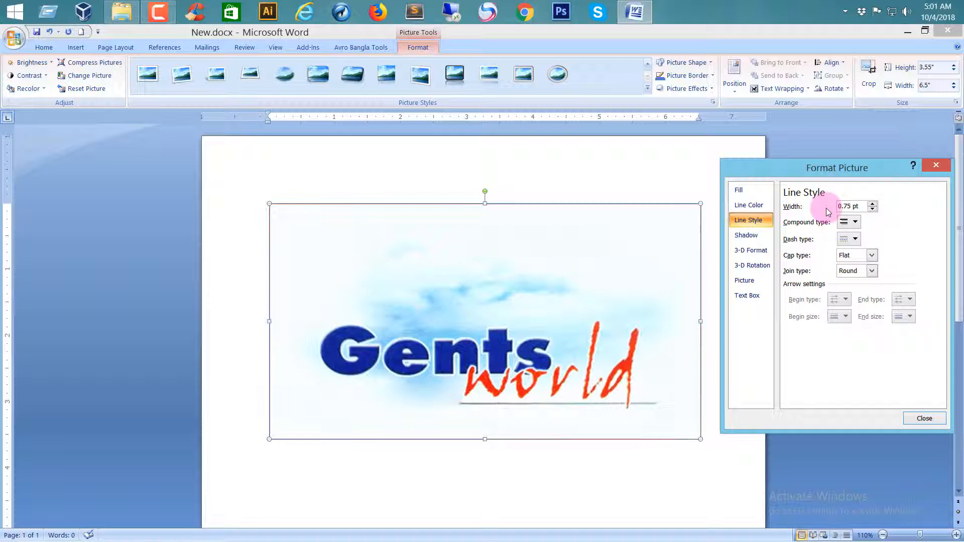
{"action": "left_click", "coordinate": [872, 204]}
{"action": "left_click", "coordinate": [872, 205]}
{"action": "left_click", "coordinate": [872, 204]}
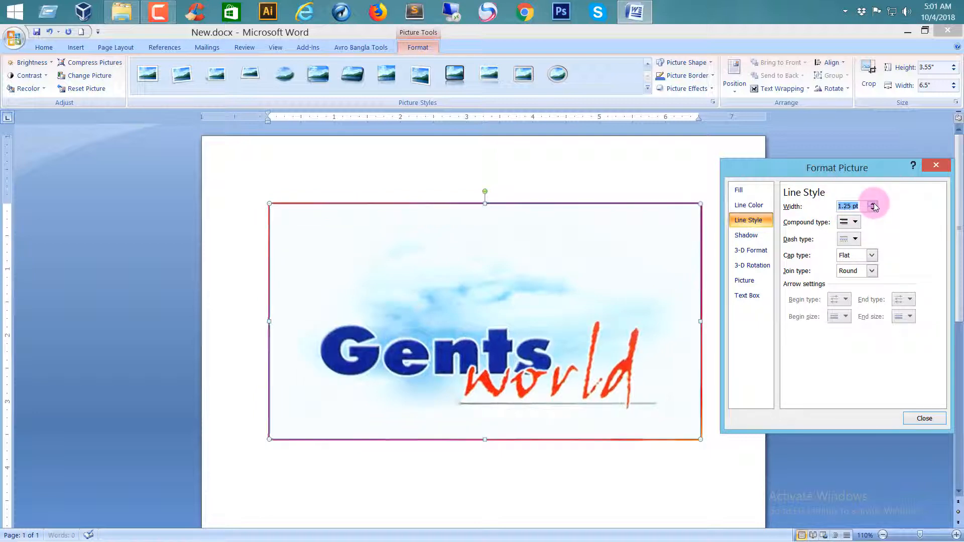
{"action": "left_click", "coordinate": [872, 205]}
{"action": "left_click", "coordinate": [873, 204]}
{"action": "left_click", "coordinate": [872, 205]}
{"action": "left_click", "coordinate": [872, 204]}
{"action": "left_click", "coordinate": [872, 205]}
{"action": "left_click", "coordinate": [872, 204]}
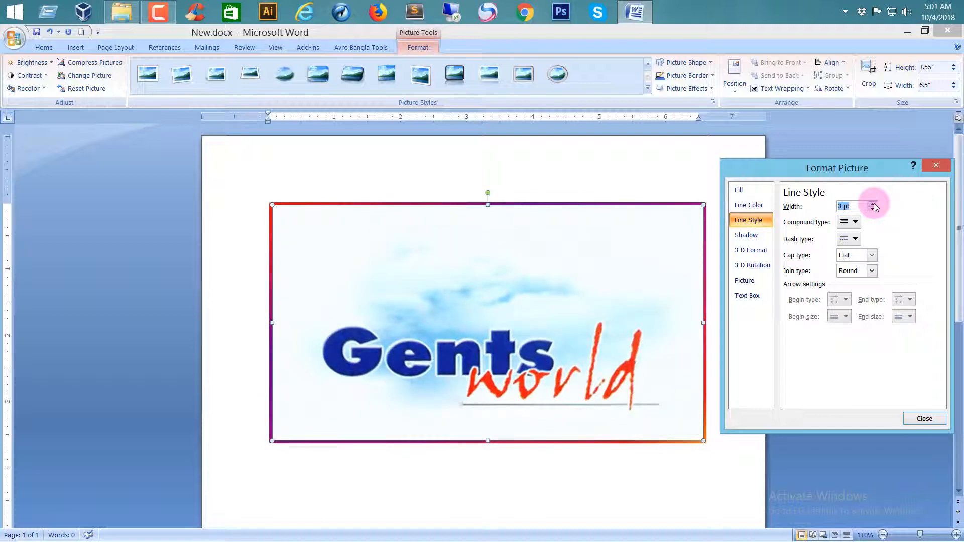
{"action": "left_click", "coordinate": [873, 205]}
{"action": "left_click", "coordinate": [873, 204]}
{"action": "left_click", "coordinate": [872, 204]}
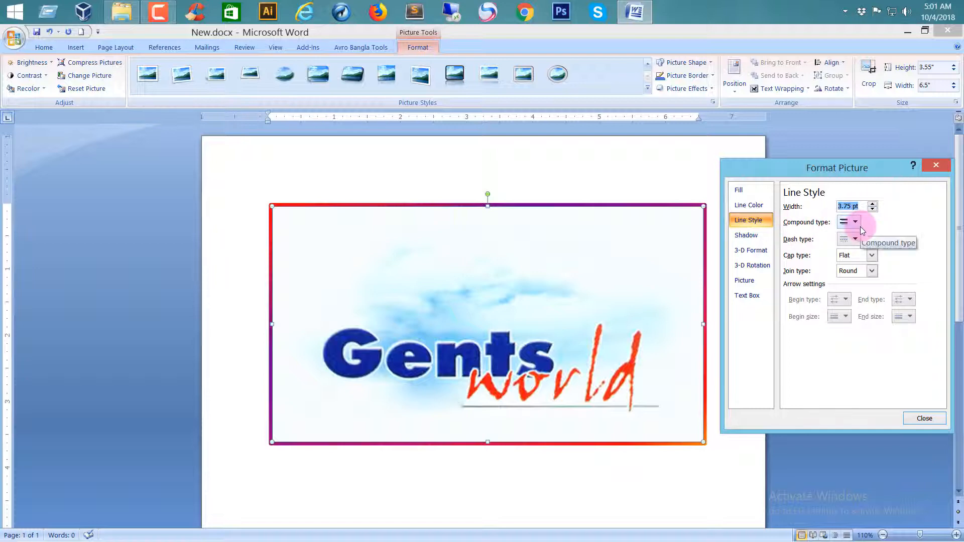
Try the Double compound type on the outline, and replace it with the fourth type, a thin line paired with a thick one.
{"action": "left_click", "coordinate": [857, 222]}
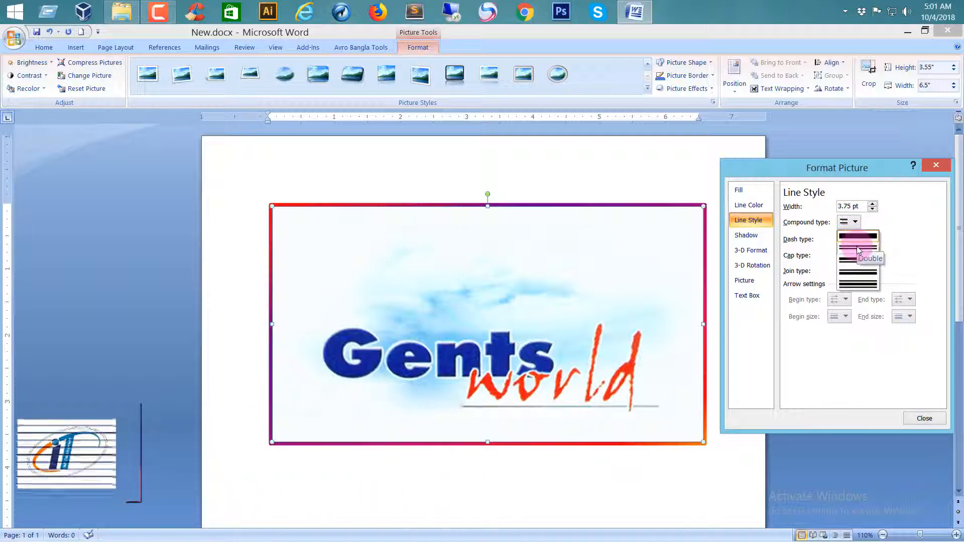
{"action": "left_click", "coordinate": [856, 246]}
{"action": "left_click", "coordinate": [853, 225]}
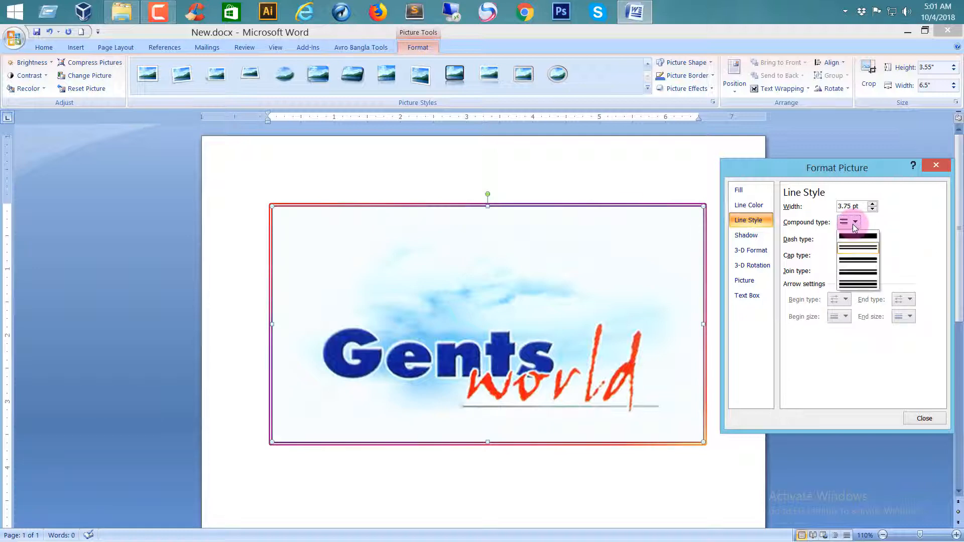
{"action": "left_click", "coordinate": [866, 275]}
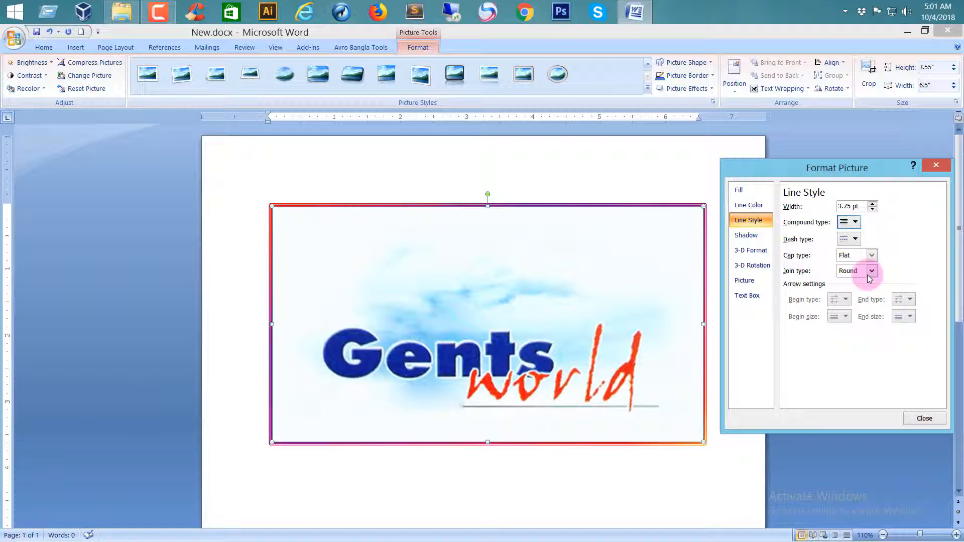
{"action": "left_click", "coordinate": [855, 222]}
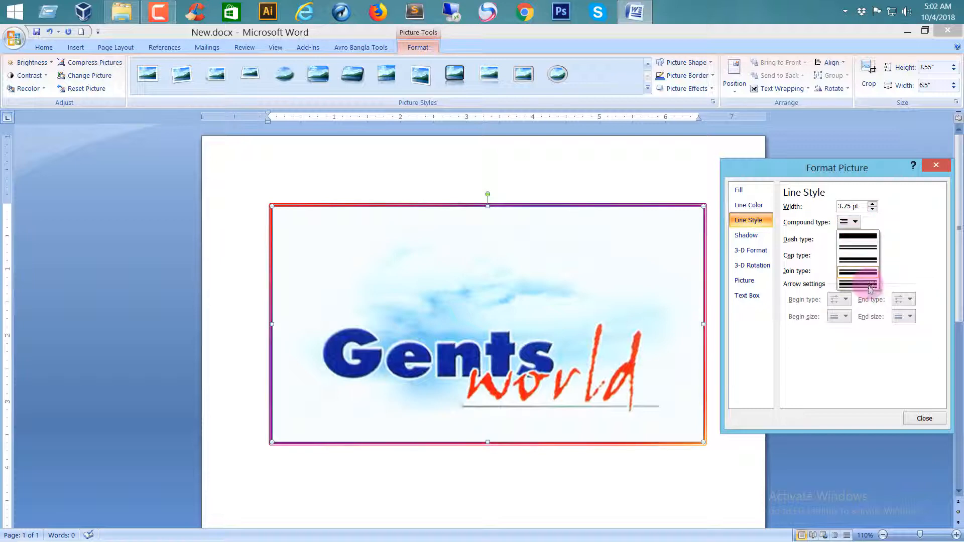
{"action": "left_click", "coordinate": [854, 224]}
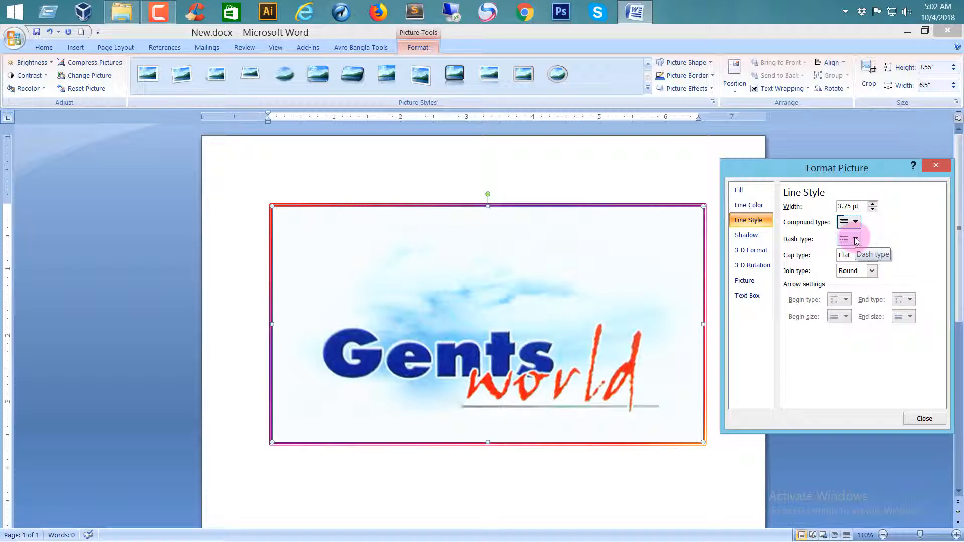
Try the Long Dash type on the picture's outline, and return it to the solid dash type.
{"action": "left_click", "coordinate": [856, 240]}
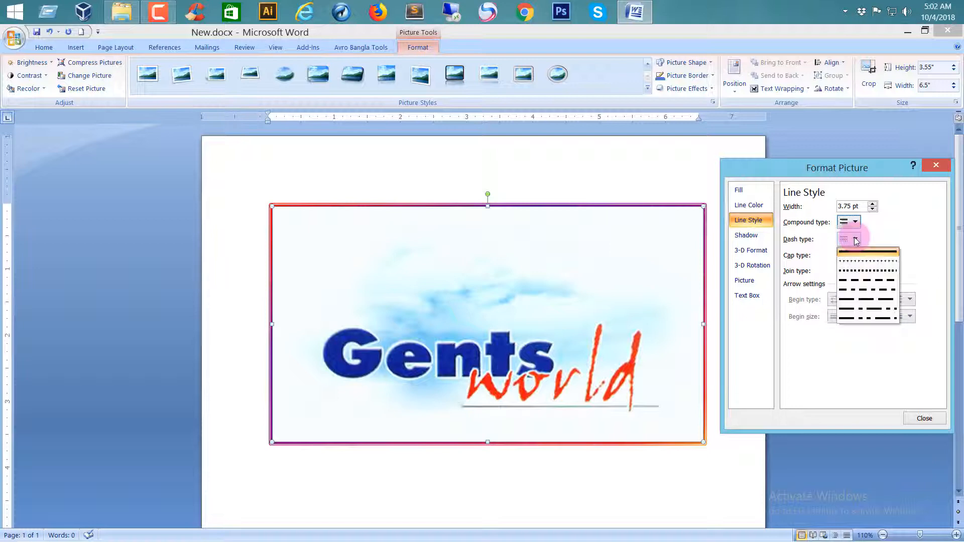
{"action": "left_click", "coordinate": [870, 300]}
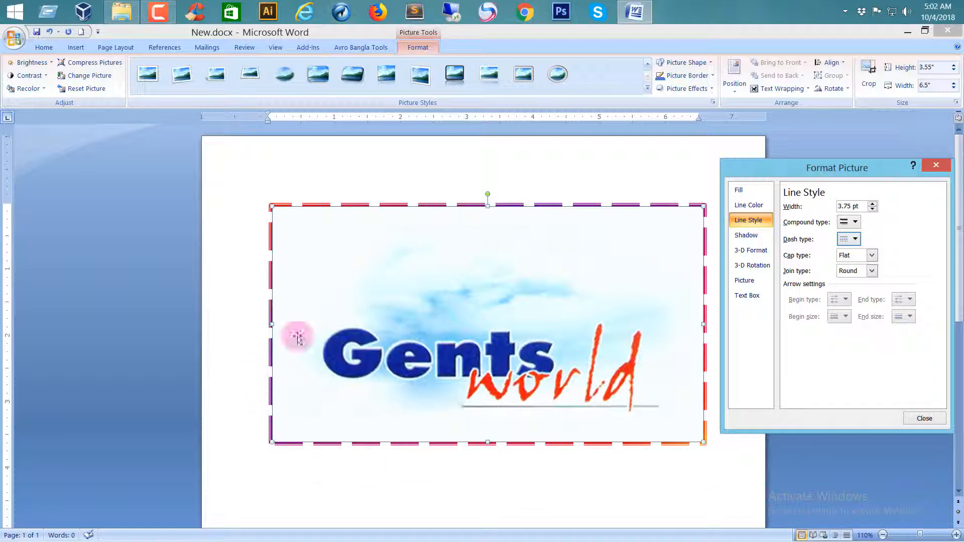
{"action": "left_click", "coordinate": [854, 241]}
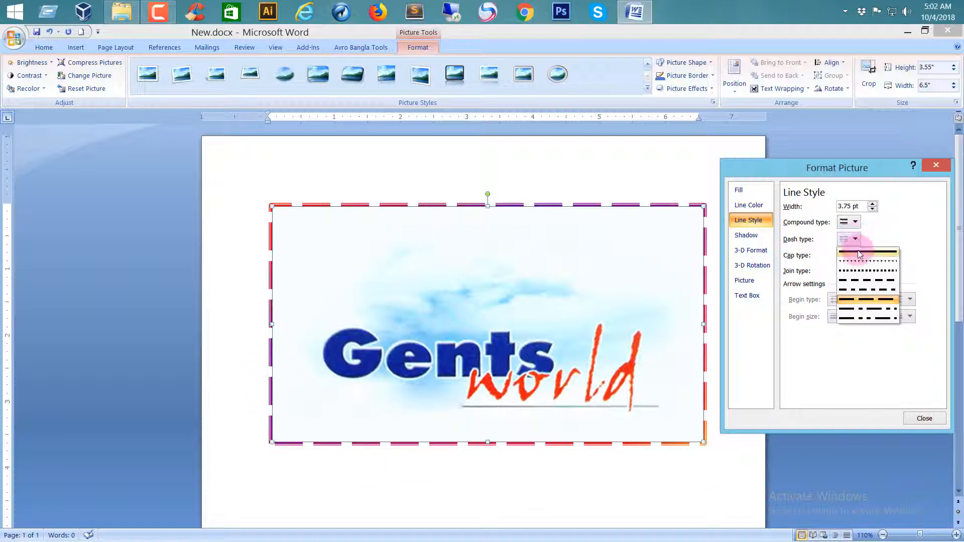
{"action": "left_click", "coordinate": [858, 250]}
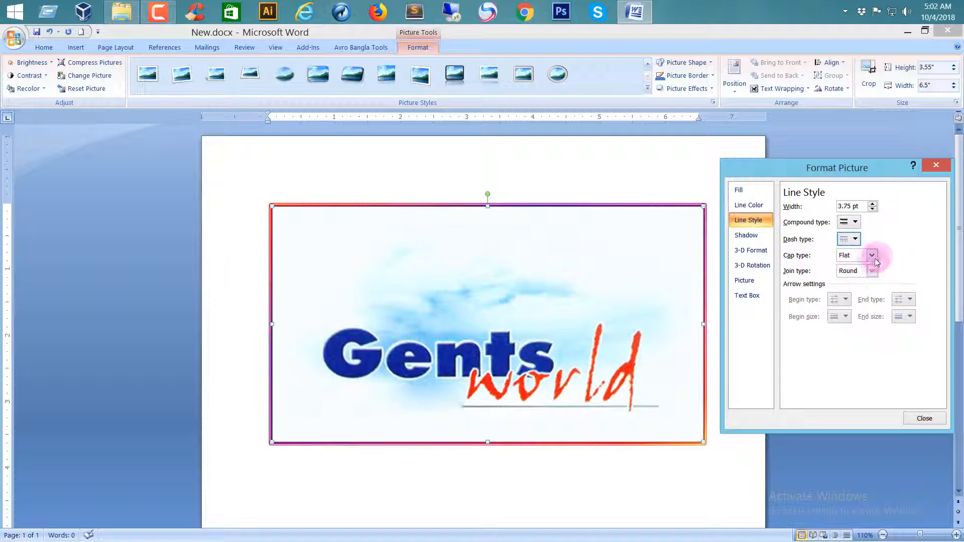
Apply the Long Dash type to the picture's outline and set its cap type to Round.
{"action": "left_click", "coordinate": [873, 255]}
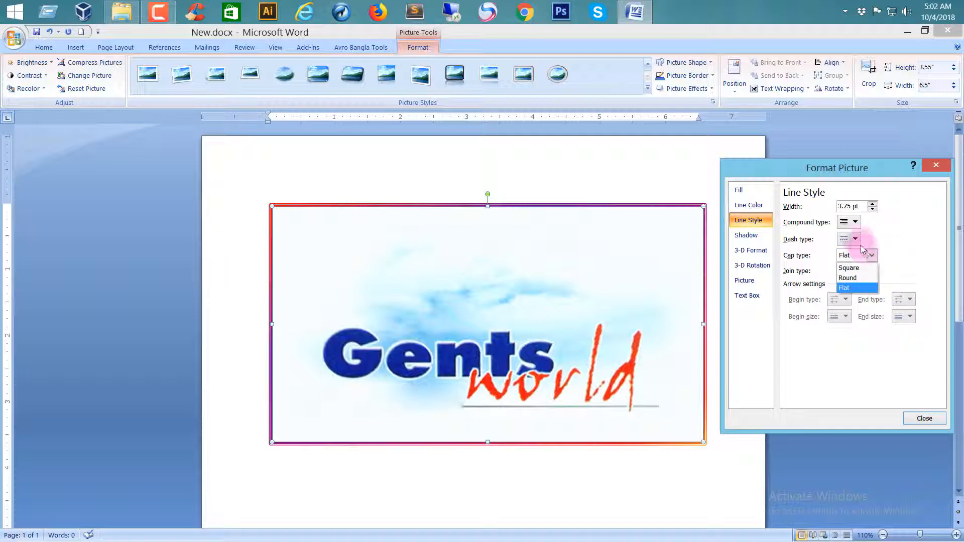
{"action": "left_click", "coordinate": [855, 239]}
{"action": "left_click", "coordinate": [858, 298]}
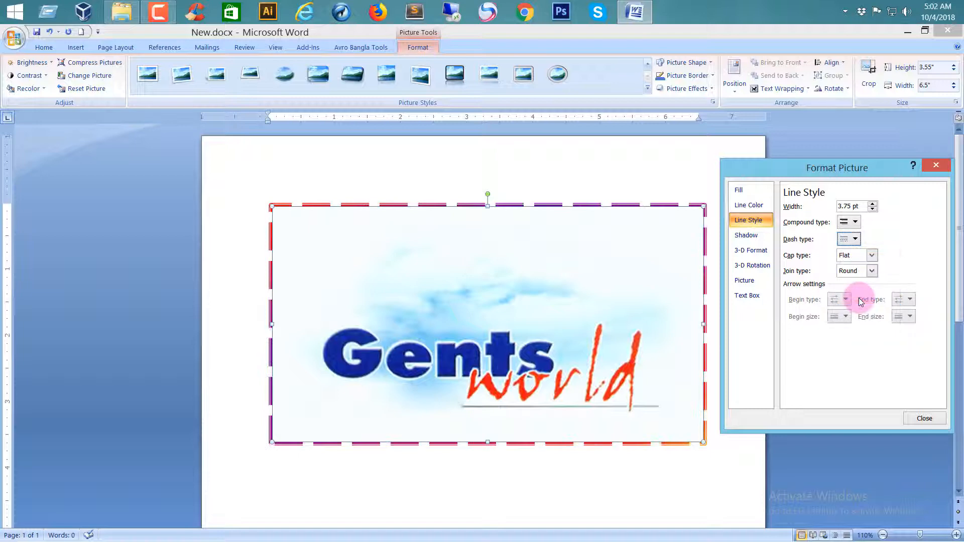
{"action": "left_click", "coordinate": [874, 255]}
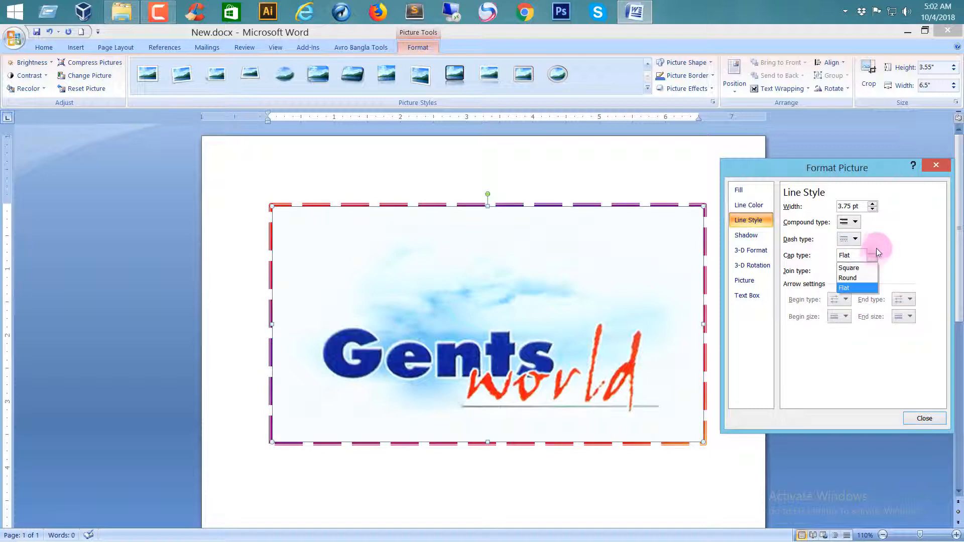
{"action": "left_click", "coordinate": [875, 249]}
{"action": "left_click", "coordinate": [872, 254]}
{"action": "left_click", "coordinate": [856, 279]}
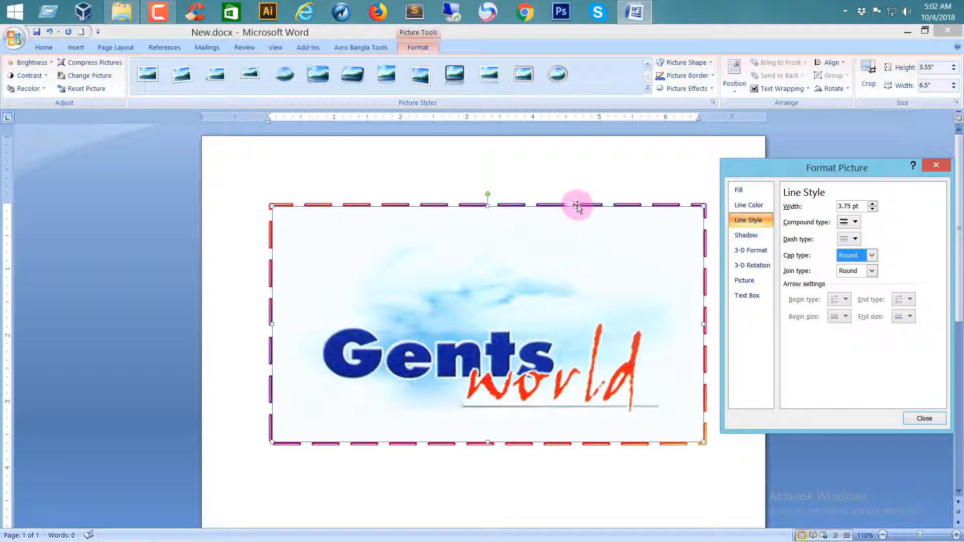
Change the outline's dash type back to the solid line.
{"action": "left_click", "coordinate": [872, 255]}
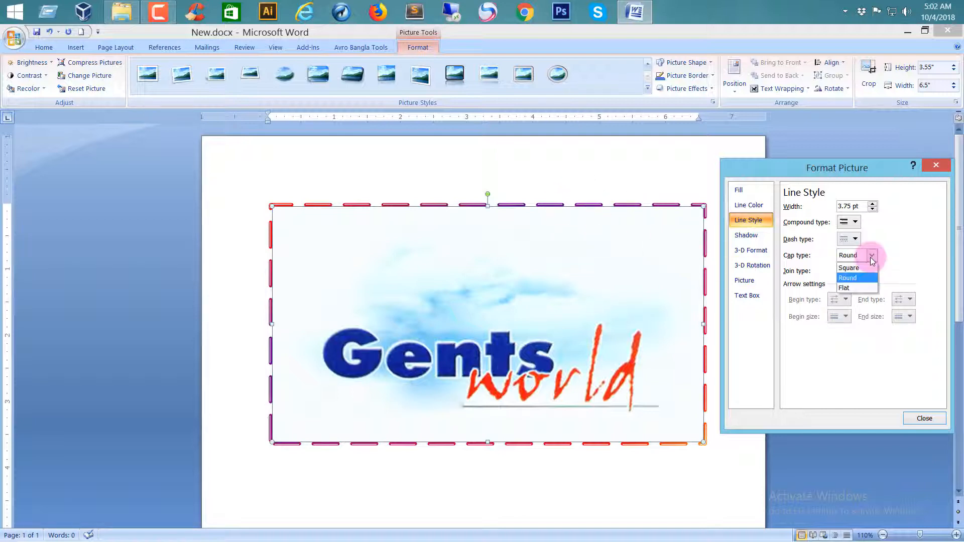
{"action": "left_click", "coordinate": [855, 239]}
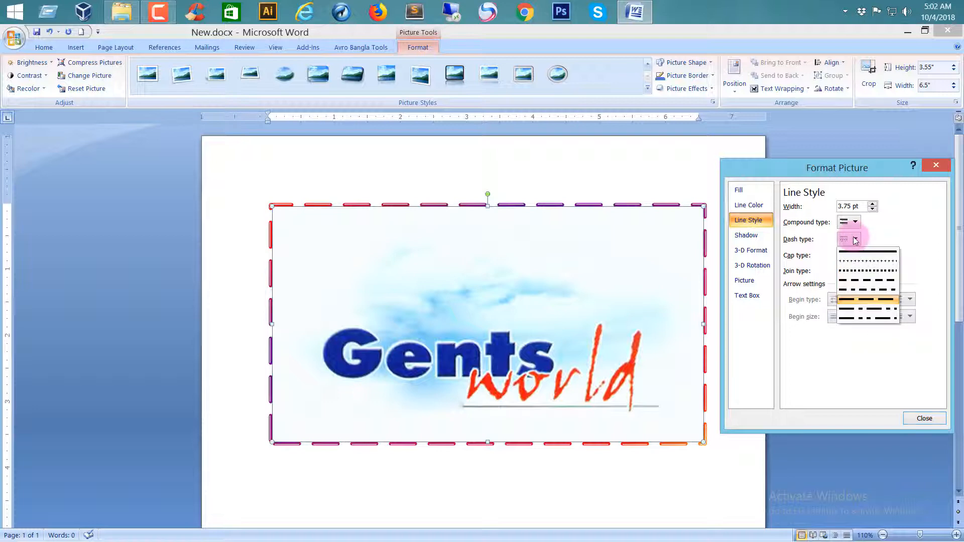
{"action": "left_click", "coordinate": [859, 250]}
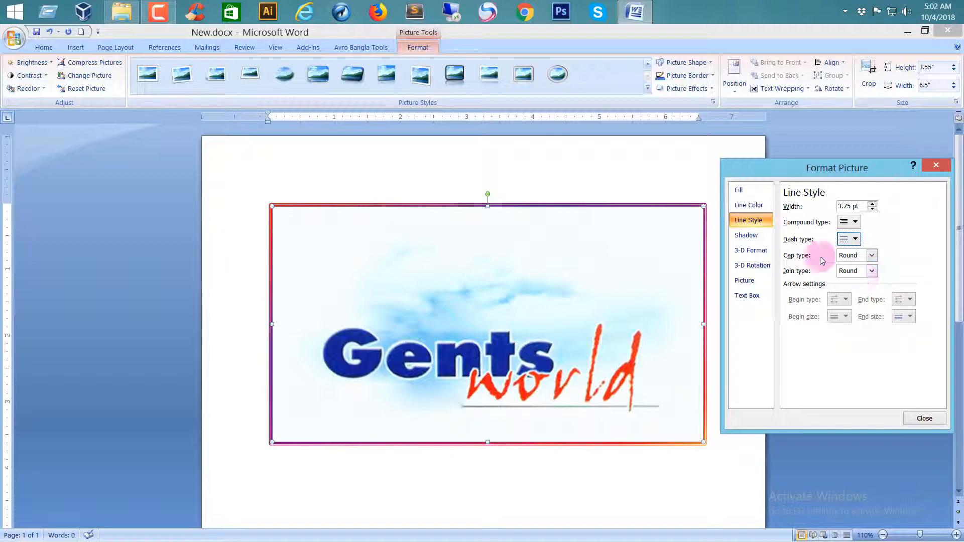
Give the picture a shadow using the first Outer preset, and color it with the darkest gray under the white theme color.
{"action": "left_click", "coordinate": [754, 234]}
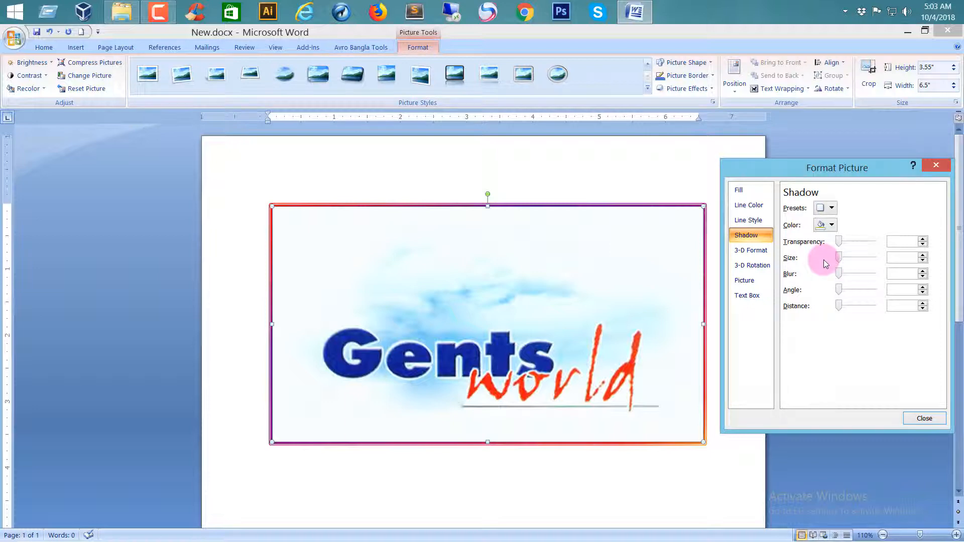
{"action": "left_click", "coordinate": [832, 210]}
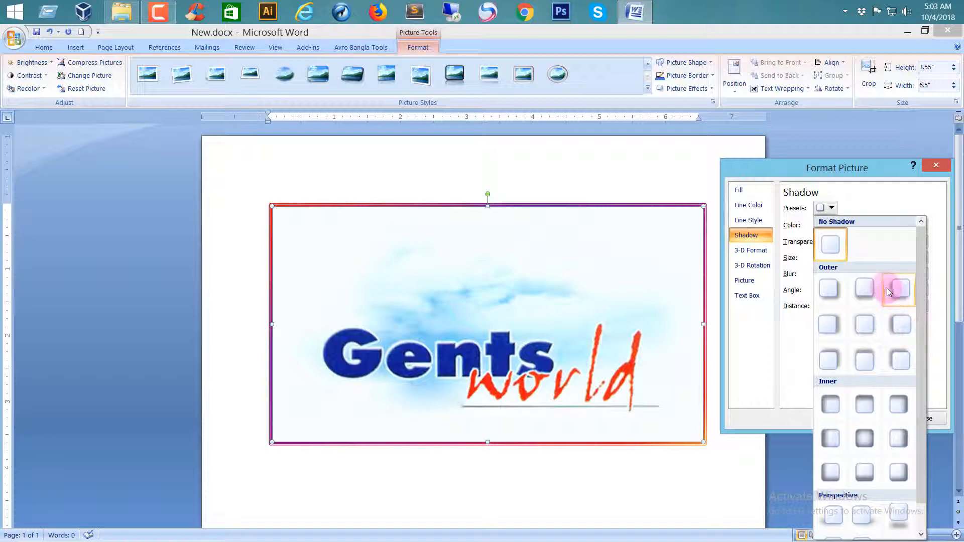
{"action": "left_click", "coordinate": [831, 290]}
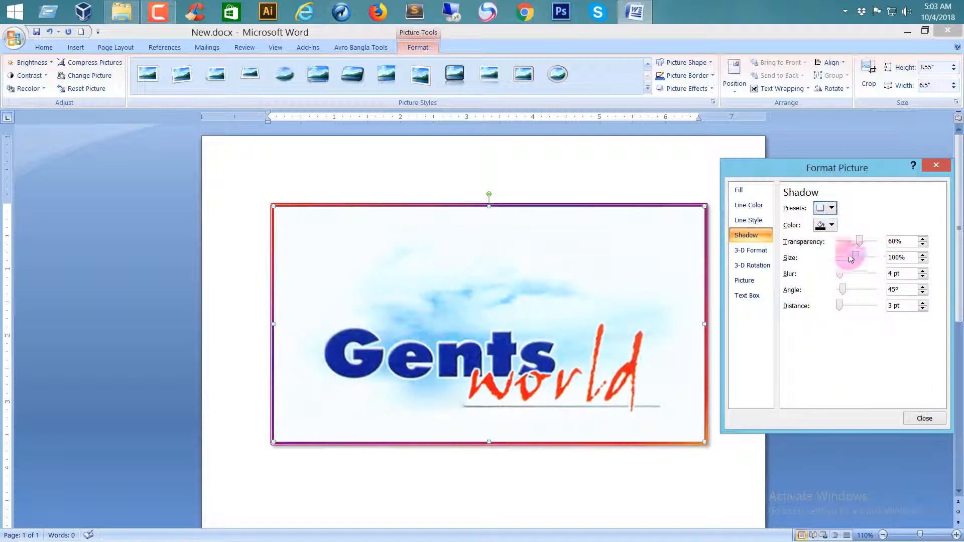
{"action": "left_click", "coordinate": [831, 225]}
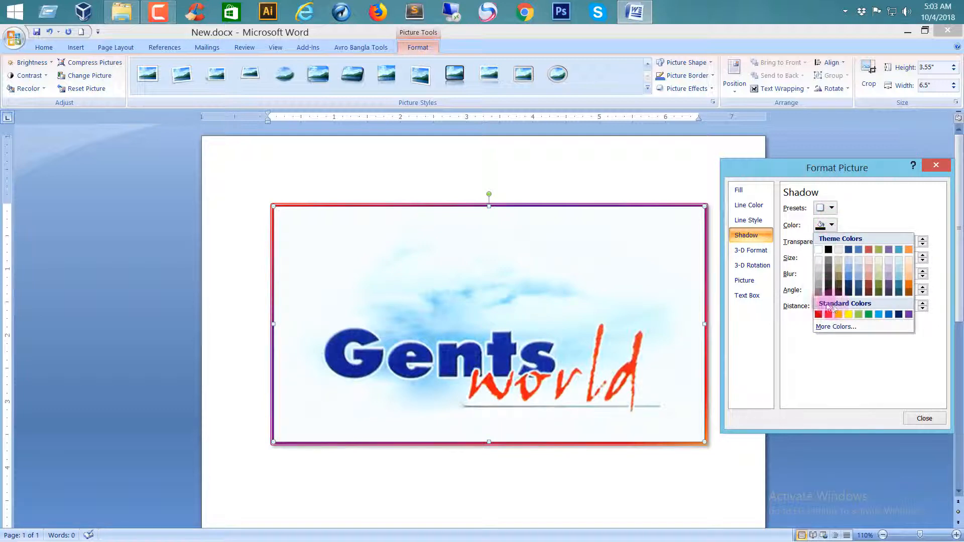
{"action": "left_click", "coordinate": [815, 292]}
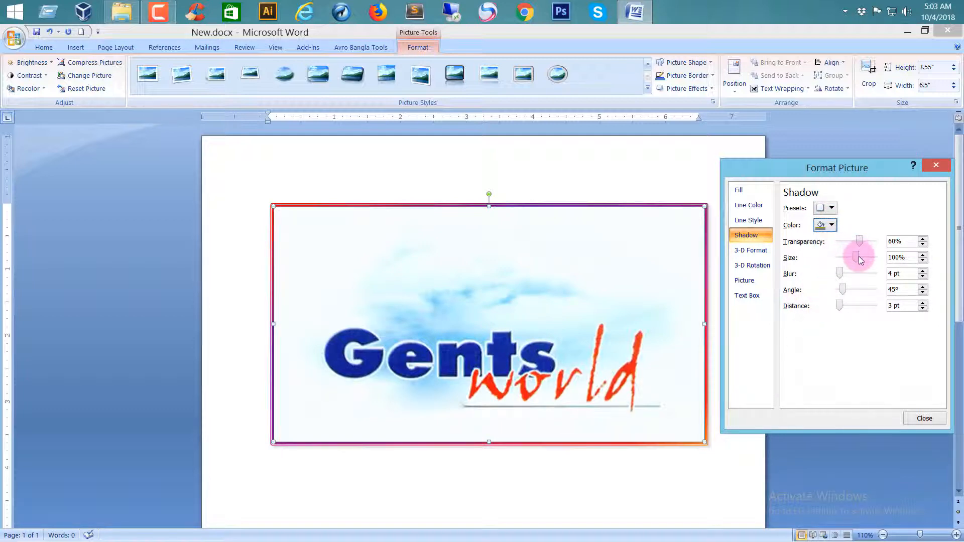
Set the picture shadow's size to 103% and its blur to 8 pt.
{"action": "left_click", "coordinate": [923, 256]}
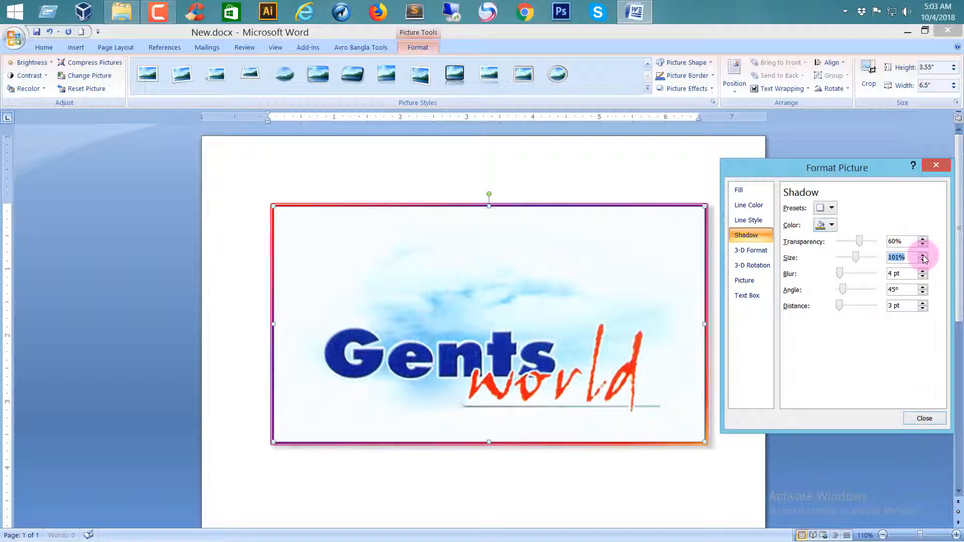
{"action": "left_click", "coordinate": [923, 255]}
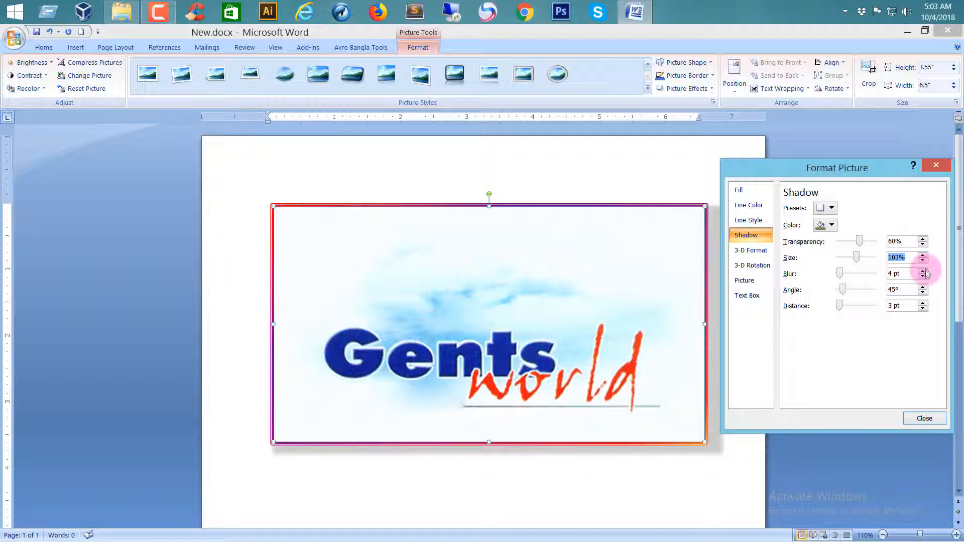
{"action": "left_click", "coordinate": [923, 270]}
{"action": "left_click", "coordinate": [923, 270]}
{"action": "left_click", "coordinate": [923, 271]}
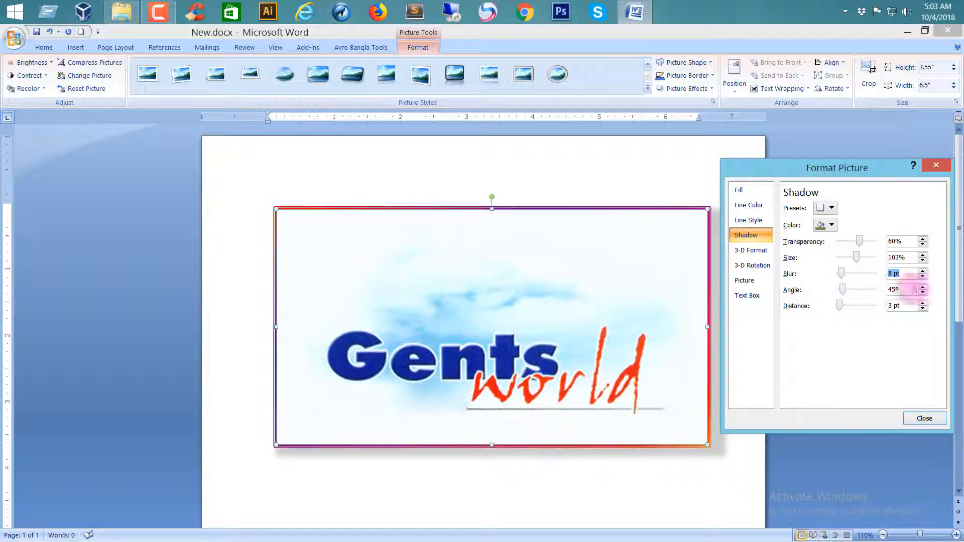
Set the picture shadow's angle to 50° and its distance to 6 pt.
{"action": "left_click_drag", "start_coordinate": [847, 171], "coordinate": [863, 118]}
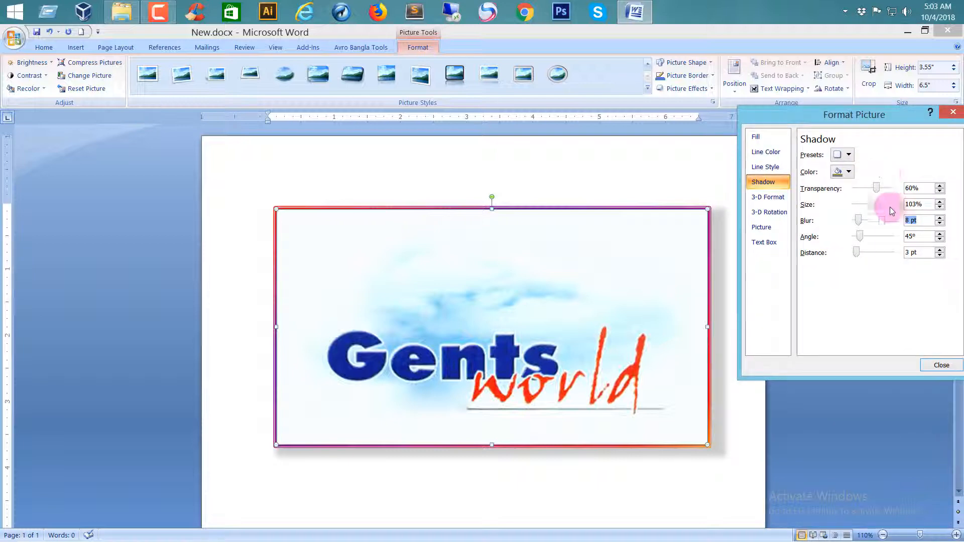
{"action": "left_click", "coordinate": [939, 234]}
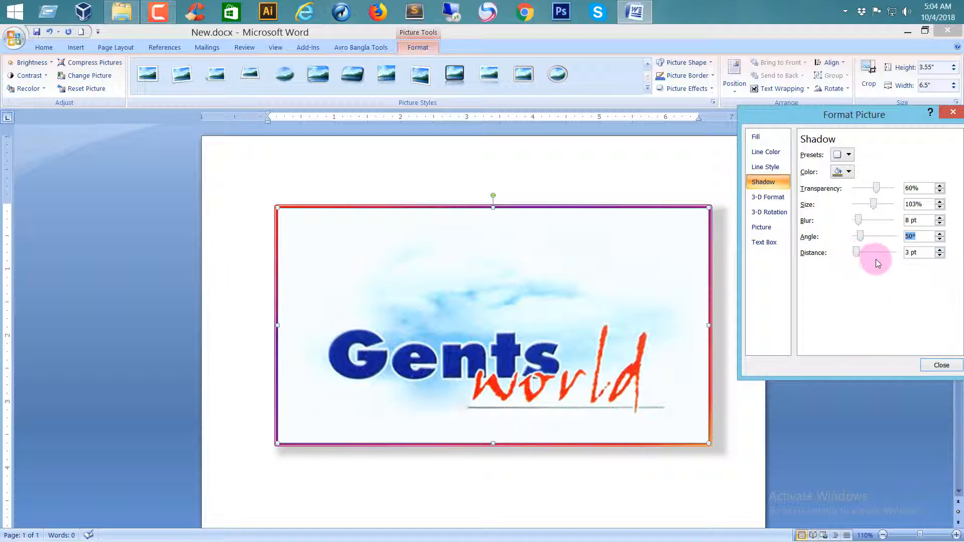
{"action": "left_click", "coordinate": [939, 249]}
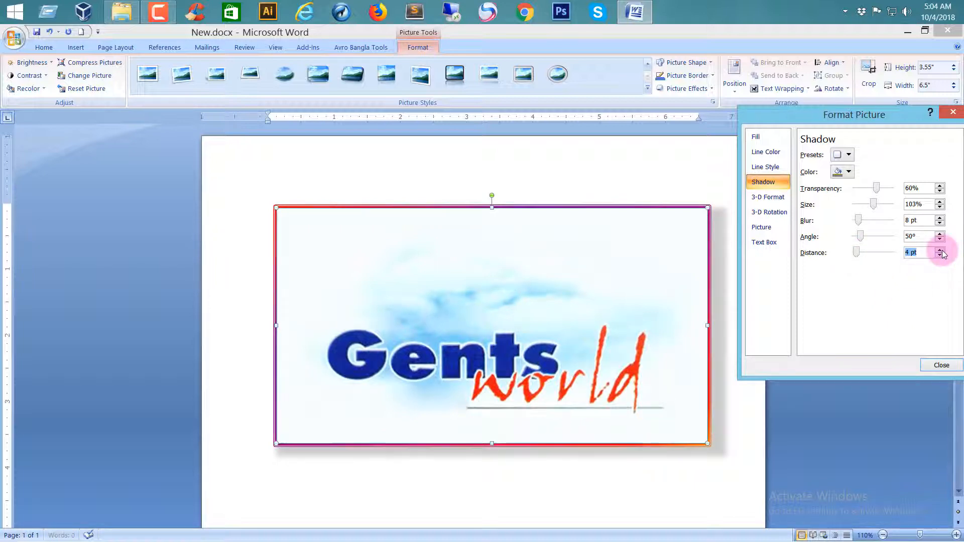
{"action": "left_click", "coordinate": [939, 249]}
{"action": "left_click", "coordinate": [939, 249]}
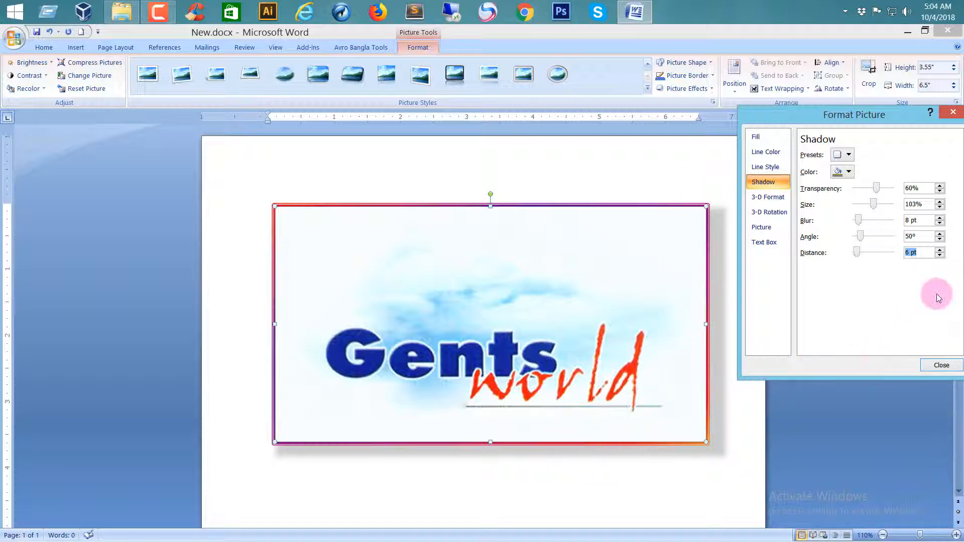
Apply the second bevel of the first row to both the top and the bottom of the picture.
{"action": "left_click", "coordinate": [770, 197]}
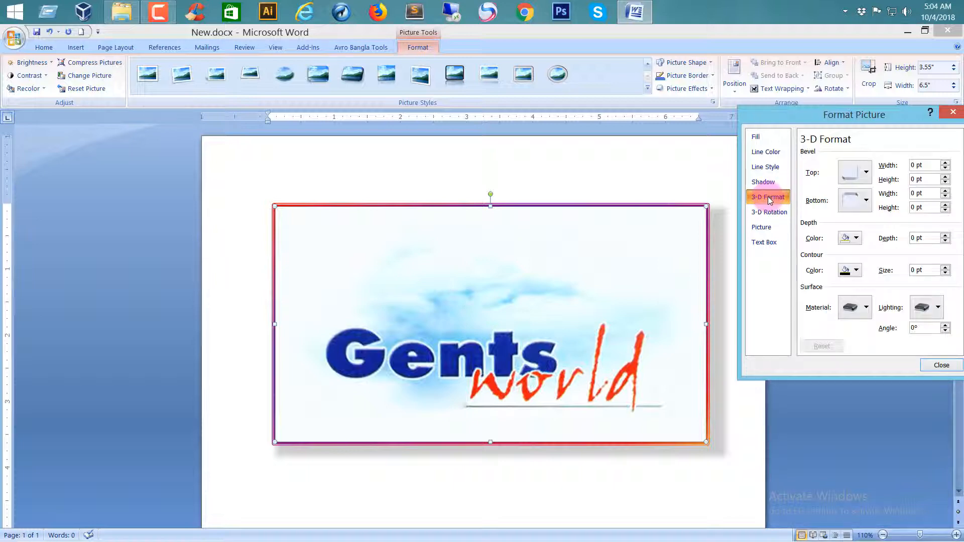
{"action": "left_click", "coordinate": [867, 171]}
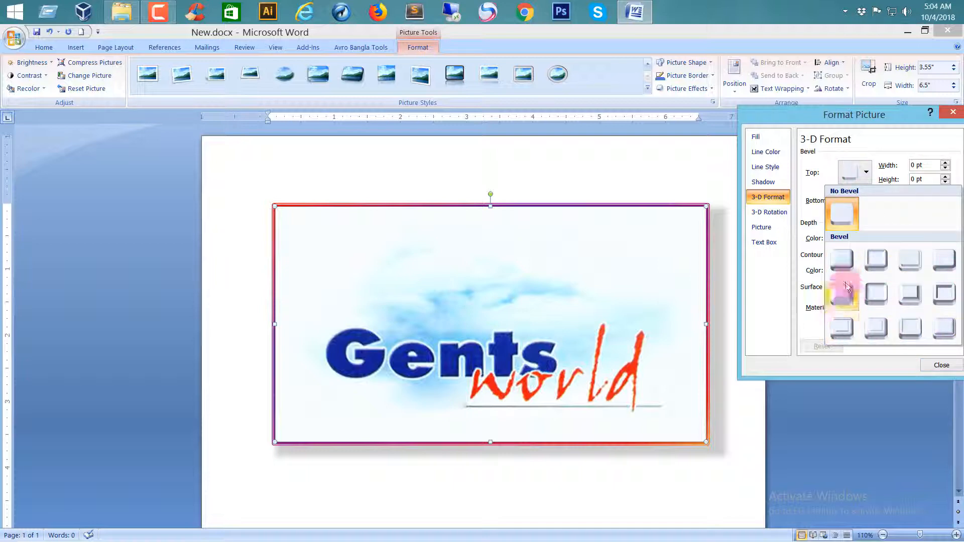
{"action": "left_click", "coordinate": [883, 271]}
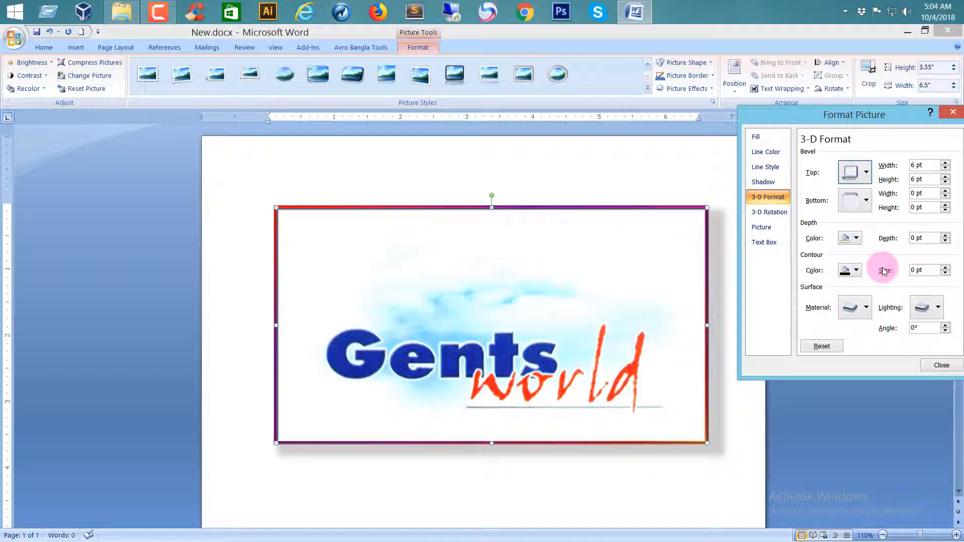
{"action": "left_click", "coordinate": [863, 200]}
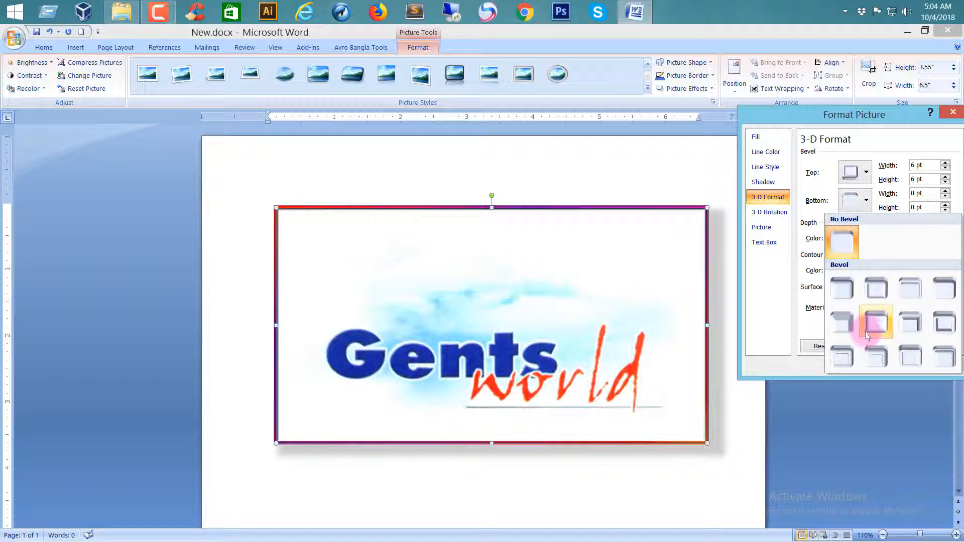
{"action": "left_click", "coordinate": [878, 287]}
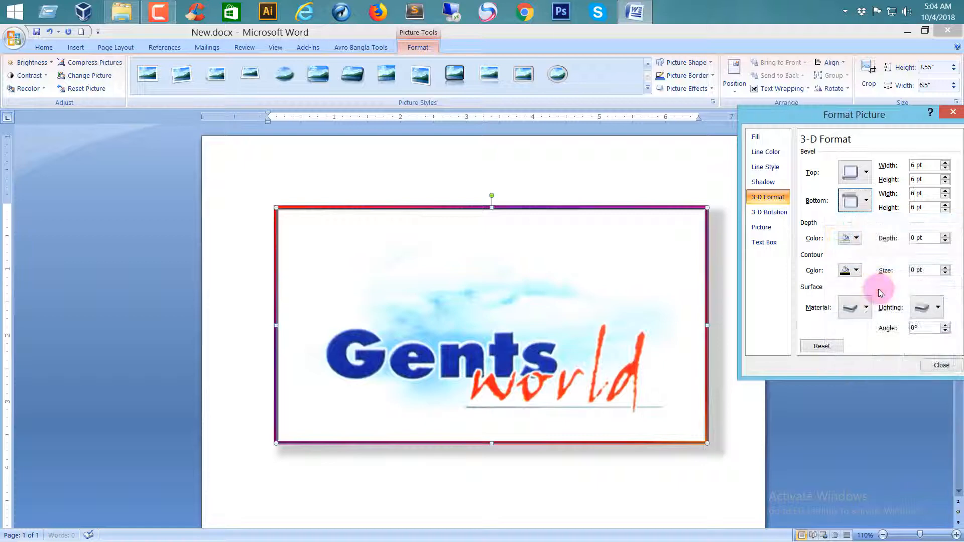
Set the 3-D depth color to standard red and the contour color to the first standard color, dark red.
{"action": "left_click", "coordinate": [860, 240]}
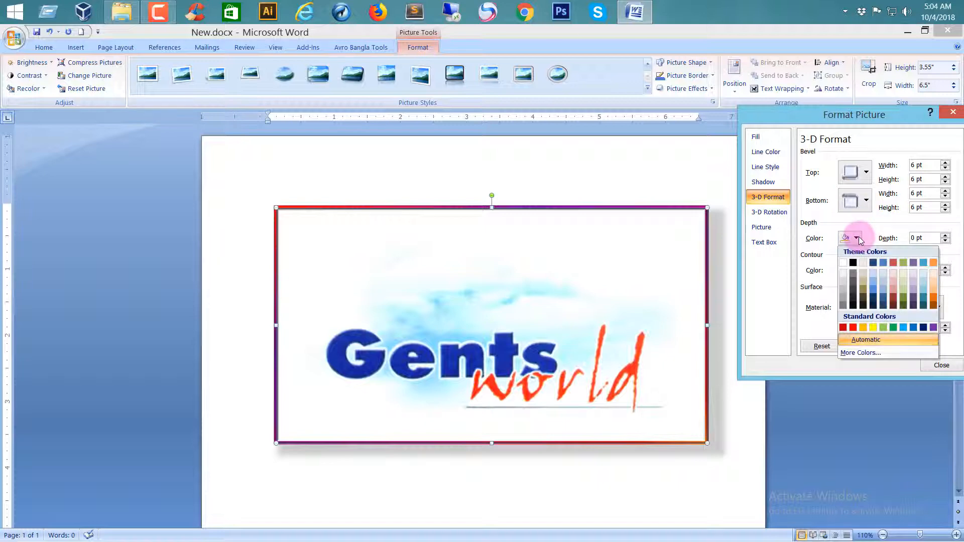
{"action": "left_click", "coordinate": [852, 327]}
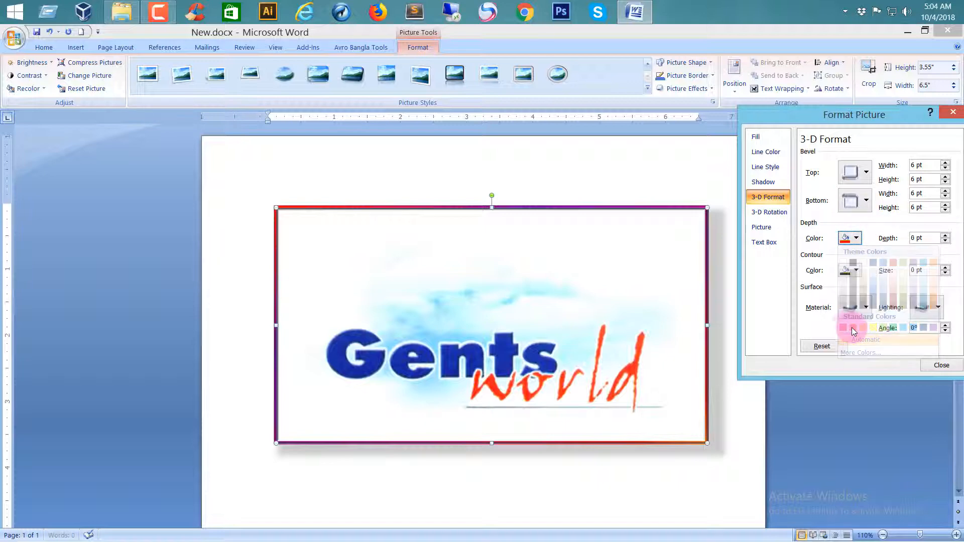
{"action": "left_click", "coordinate": [852, 271]}
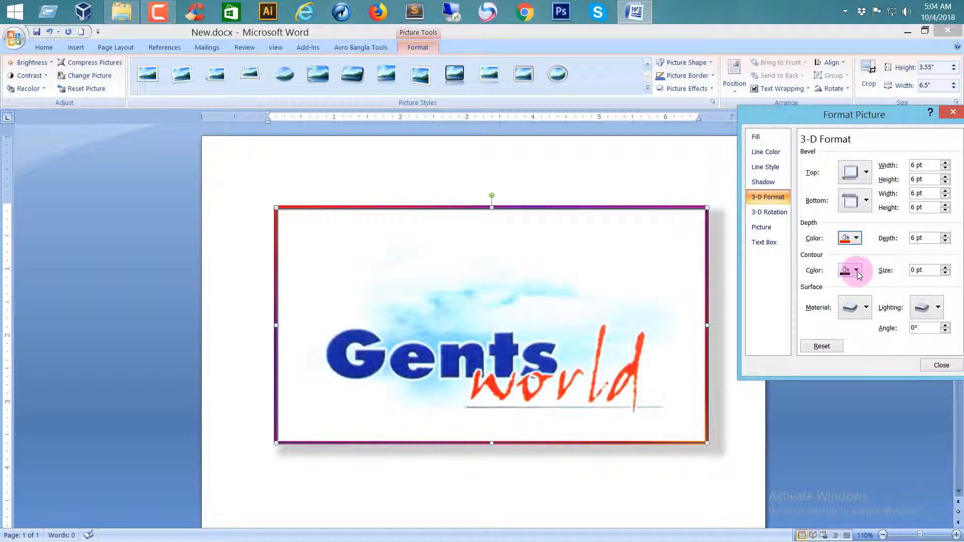
{"action": "left_click", "coordinate": [844, 360]}
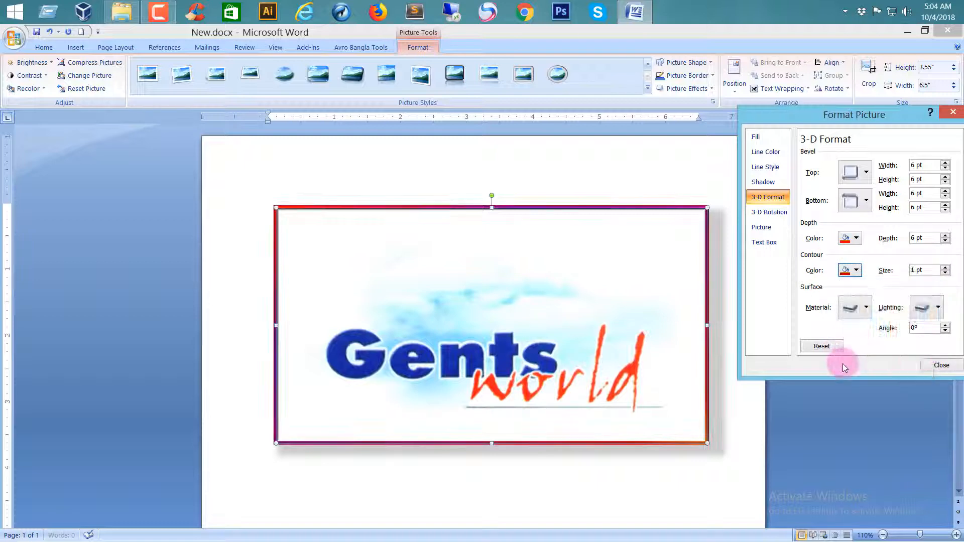
Set the picture's surface material to the third Standard option.
{"action": "left_click", "coordinate": [864, 309]}
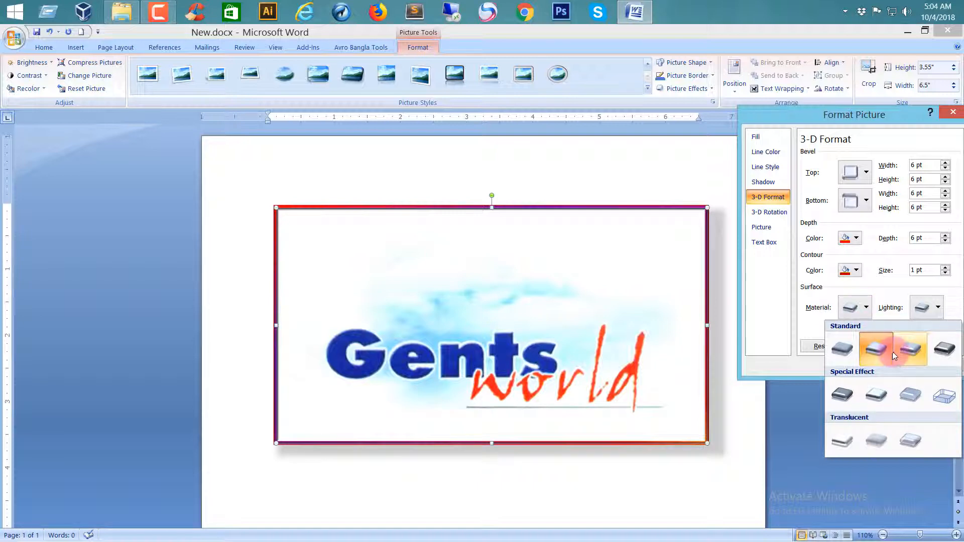
{"action": "left_click", "coordinate": [911, 350]}
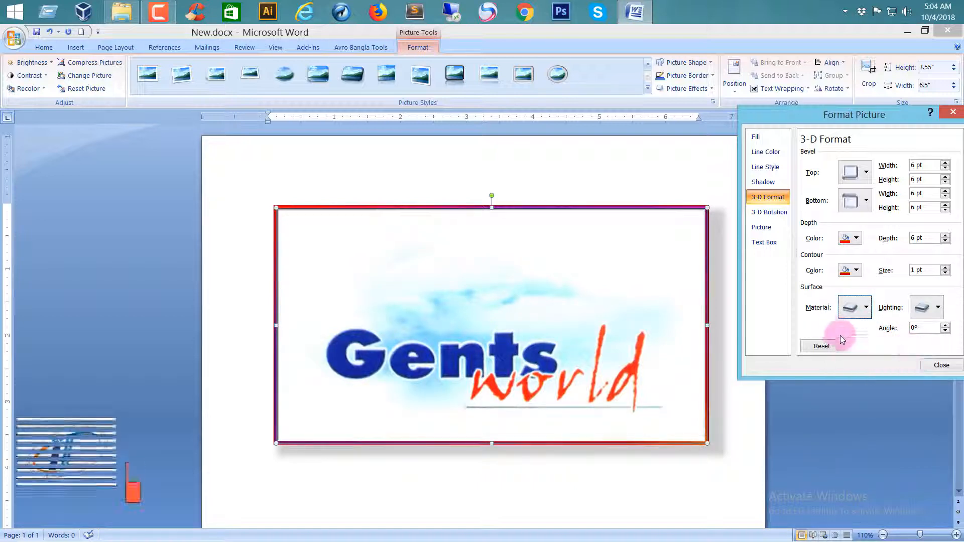
Set the picture's surface material to the second Standard option and apply a different surface lighting preset.
{"action": "left_click", "coordinate": [864, 308]}
{"action": "left_click", "coordinate": [842, 348]}
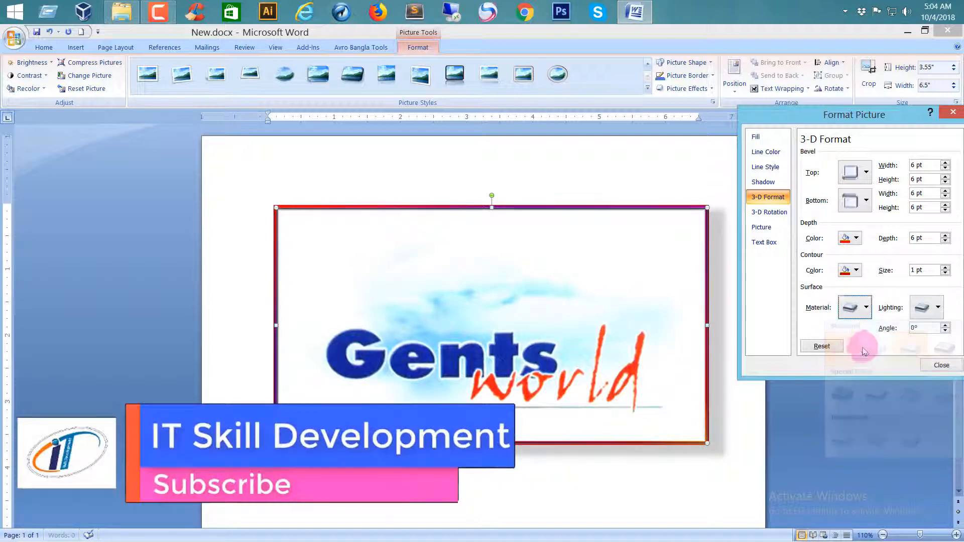
{"action": "left_click", "coordinate": [866, 308]}
{"action": "left_click", "coordinate": [876, 348]}
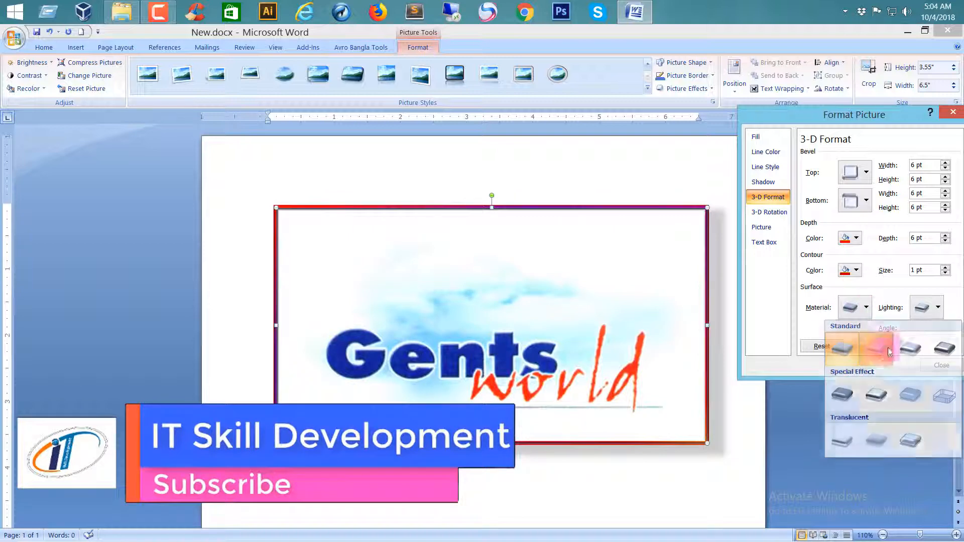
{"action": "left_click", "coordinate": [937, 308]}
{"action": "left_click", "coordinate": [876, 349]}
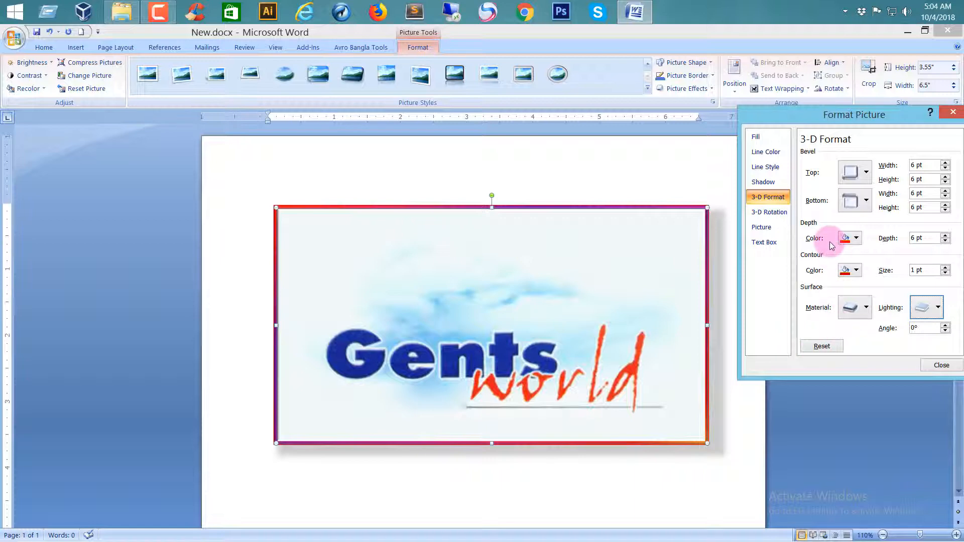
Rotate the picture in 3-D with the second Parallel preset, giving X 315° and Y 35°.
{"action": "left_click", "coordinate": [779, 214]}
{"action": "left_click", "coordinate": [859, 160]}
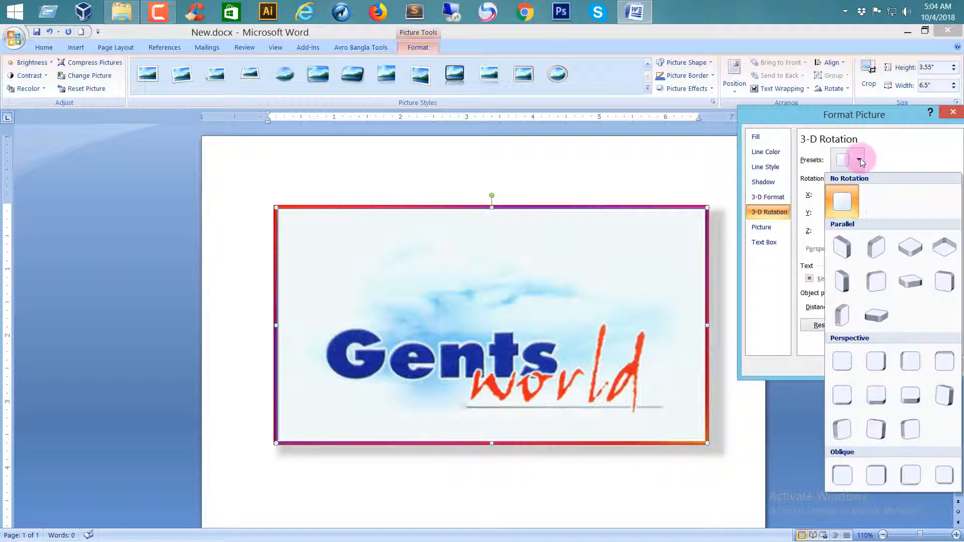
{"action": "left_click", "coordinate": [886, 248]}
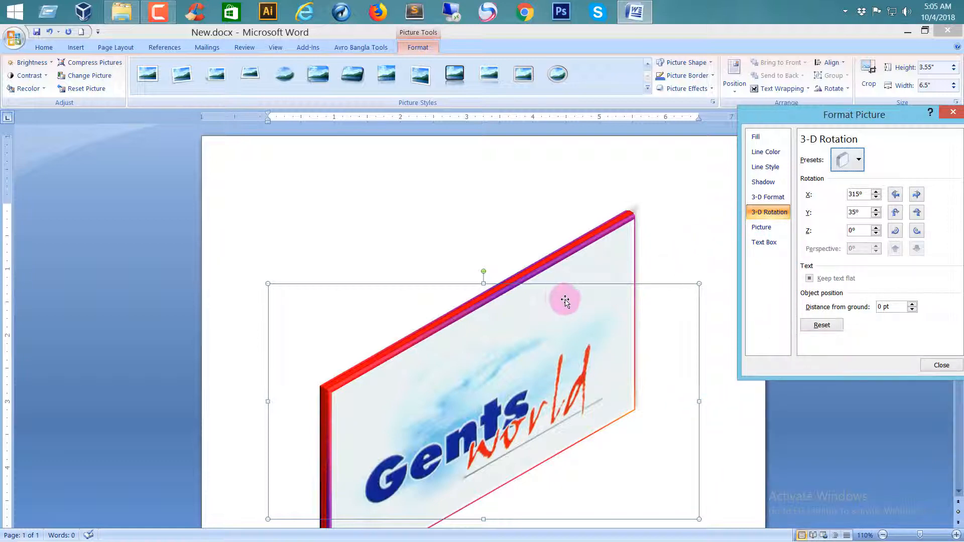
Recolor the picture with the green Dark Variation and close the picture formatting settings.
{"action": "left_click", "coordinate": [761, 230]}
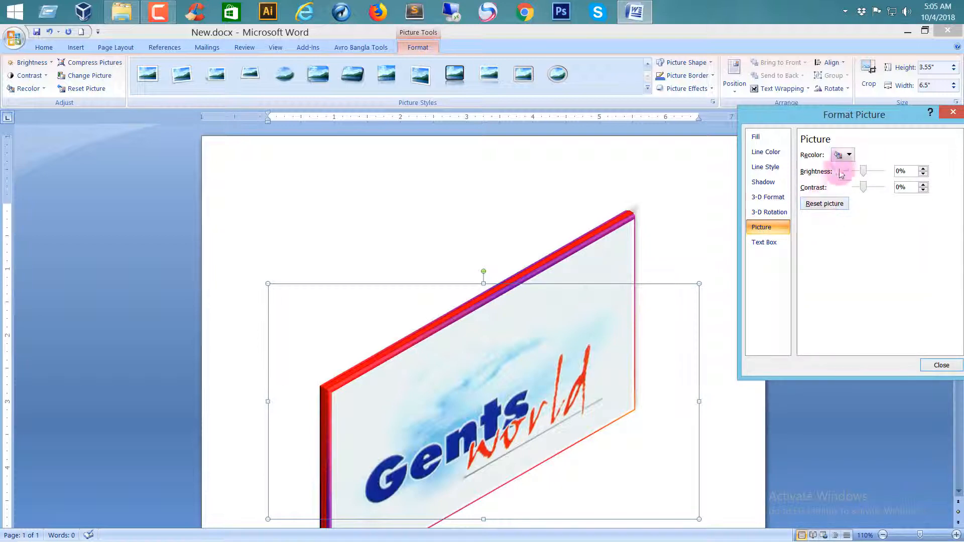
{"action": "left_click", "coordinate": [849, 155]}
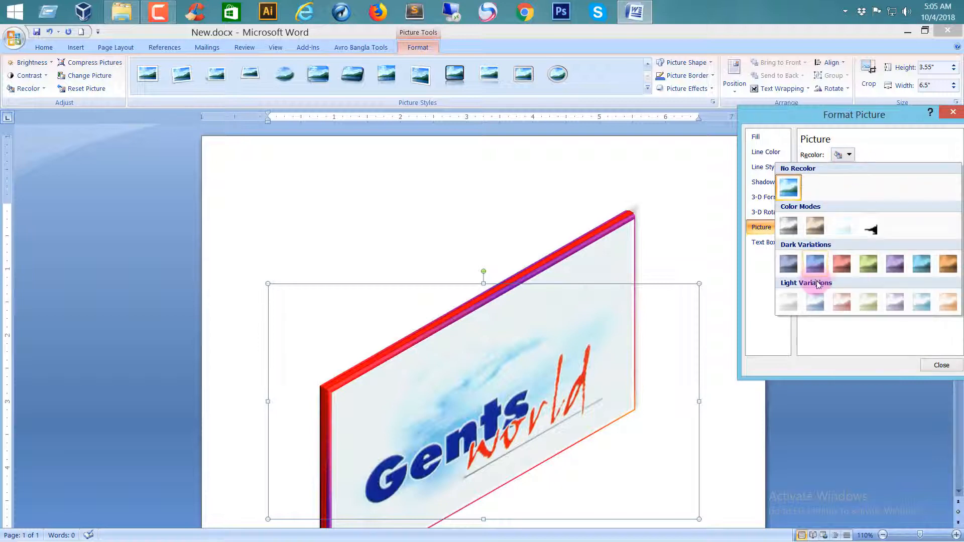
{"action": "left_click", "coordinate": [860, 269]}
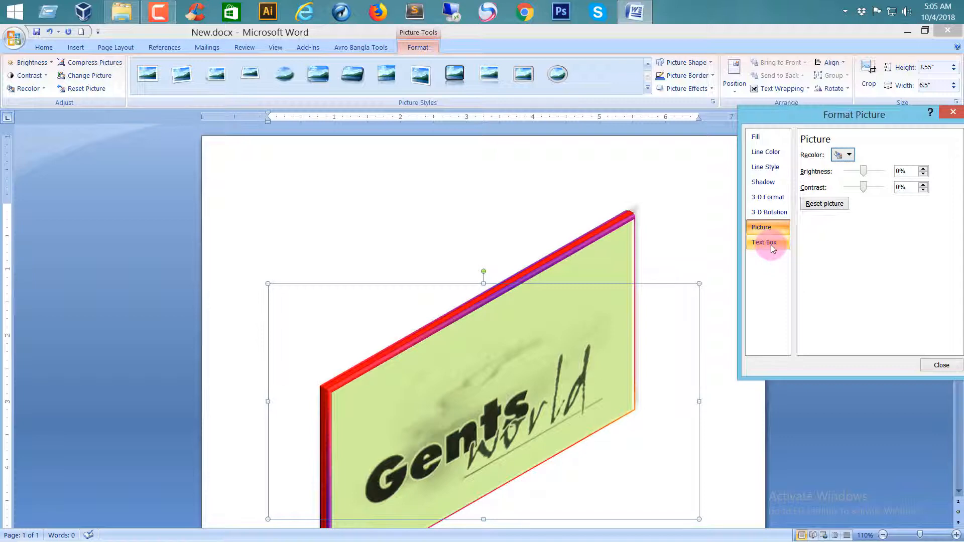
{"action": "left_click", "coordinate": [945, 121]}
{"action": "scroll", "coordinate": [692, 306], "scroll_direction": "down", "scroll_amount": 2}
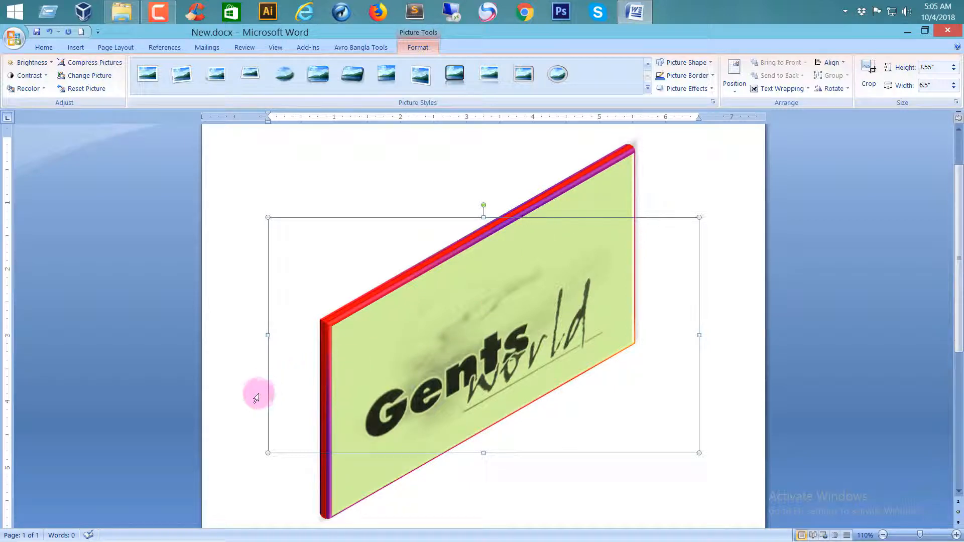
{"action": "scroll", "coordinate": [254, 397], "scroll_direction": "down", "scroll_amount": 1}
{"action": "scroll", "coordinate": [253, 396], "scroll_direction": "up", "scroll_amount": 1}
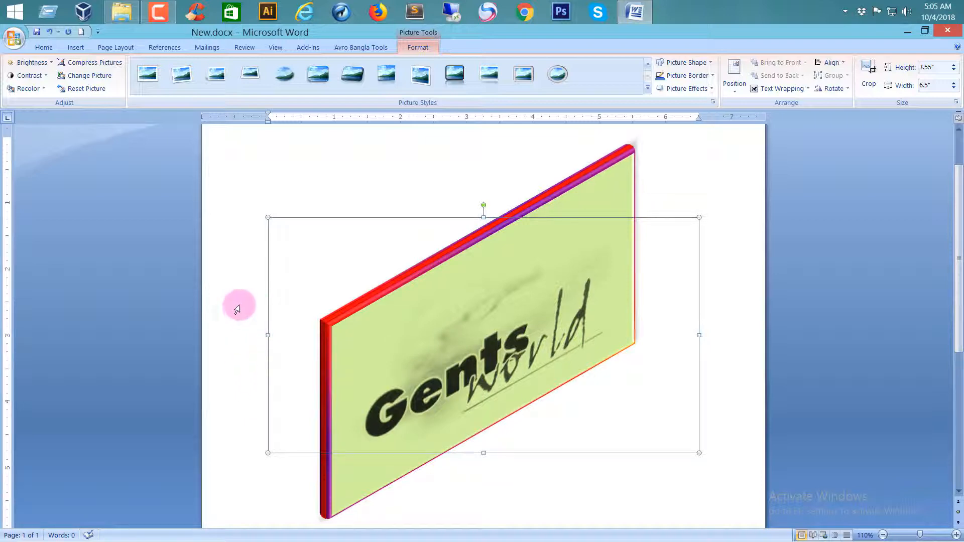
{"action": "scroll", "coordinate": [250, 409], "scroll_direction": "down", "scroll_amount": 3}
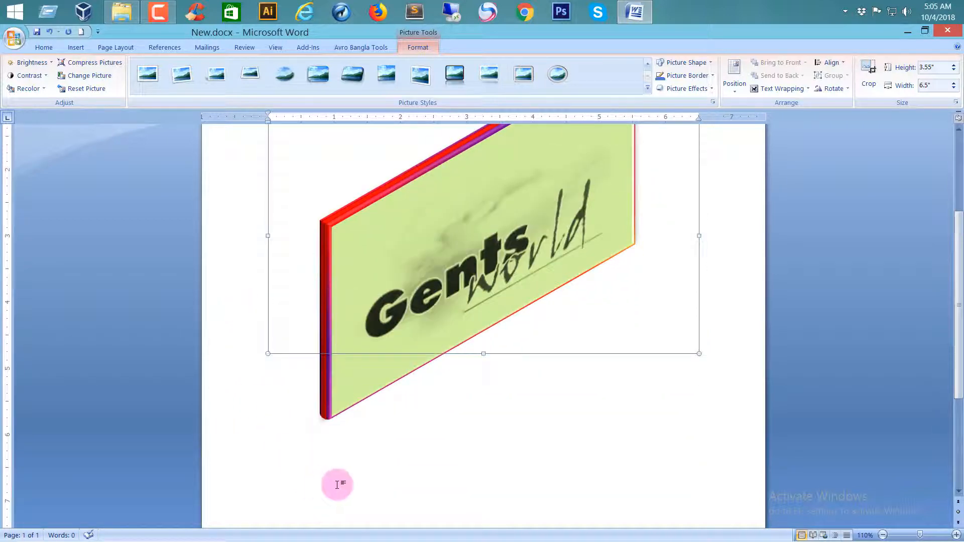
{"action": "scroll", "coordinate": [343, 483], "scroll_direction": "up", "scroll_amount": 4}
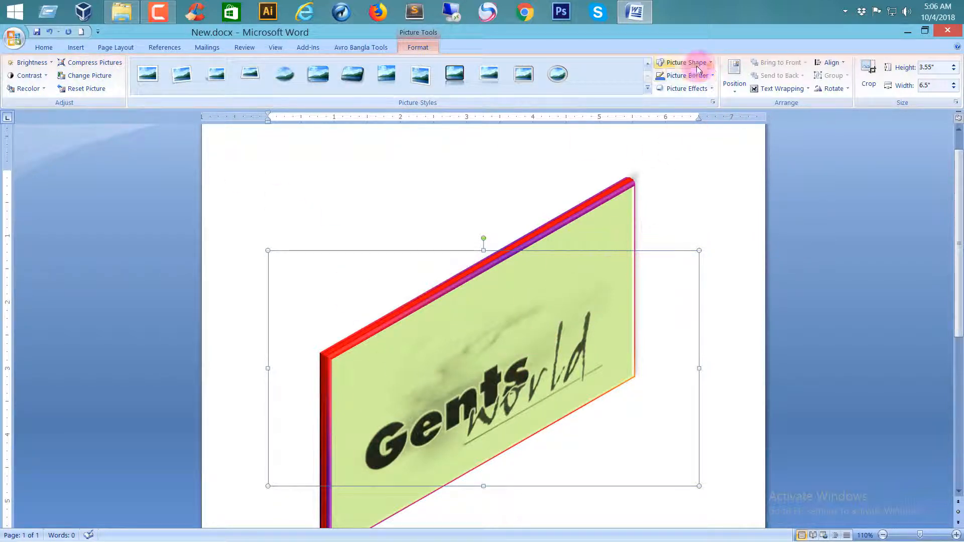
{"action": "left_click", "coordinate": [712, 62]}
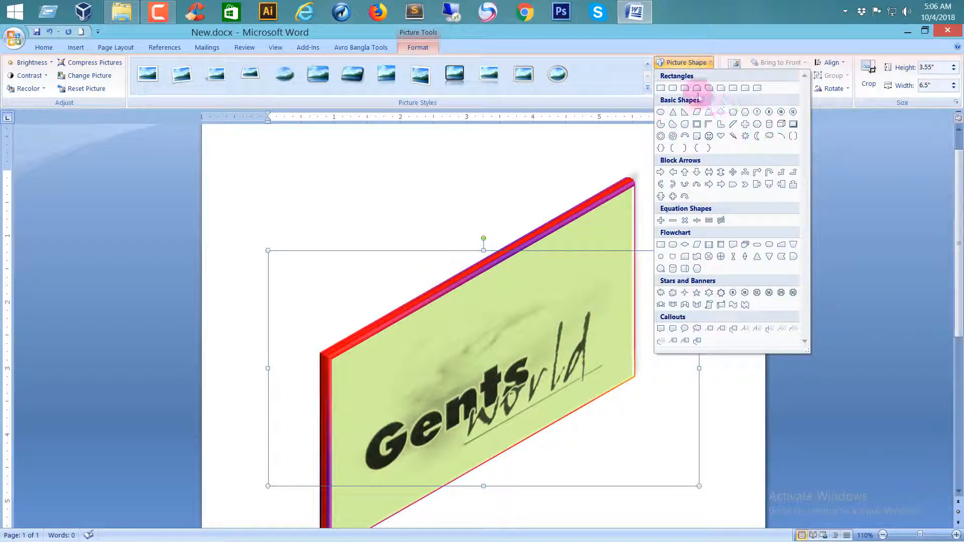
{"action": "left_click", "coordinate": [673, 62]}
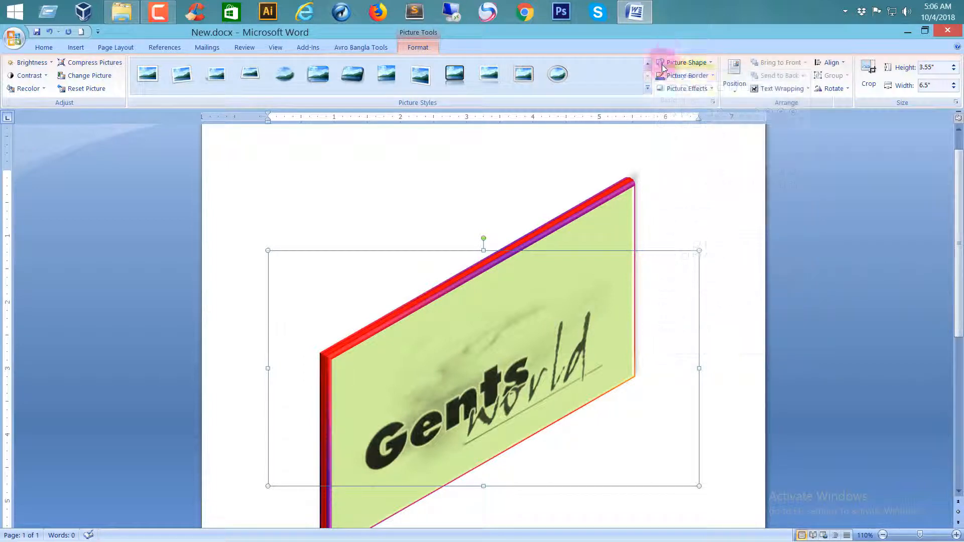
Set the picture's border color to standard green.
{"action": "left_click", "coordinate": [707, 75]}
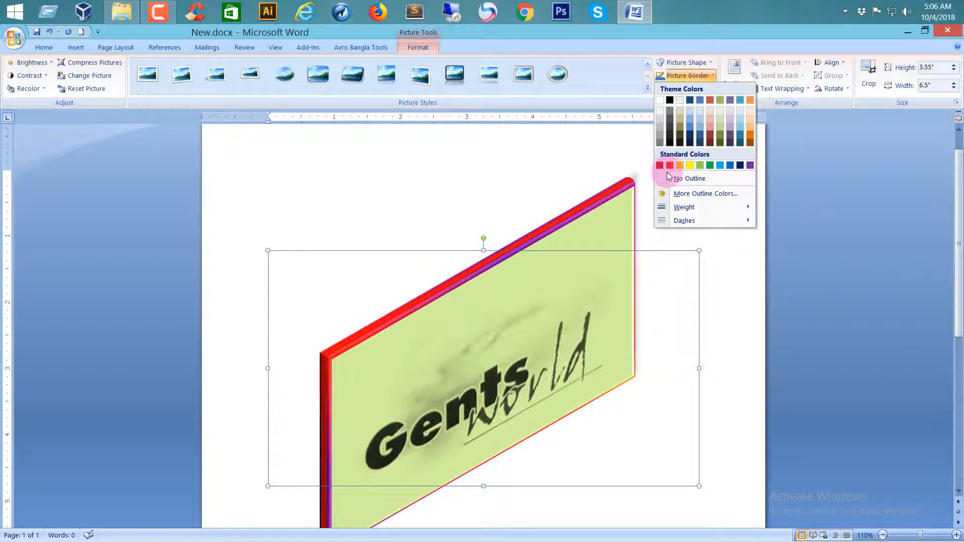
{"action": "left_click", "coordinate": [709, 165]}
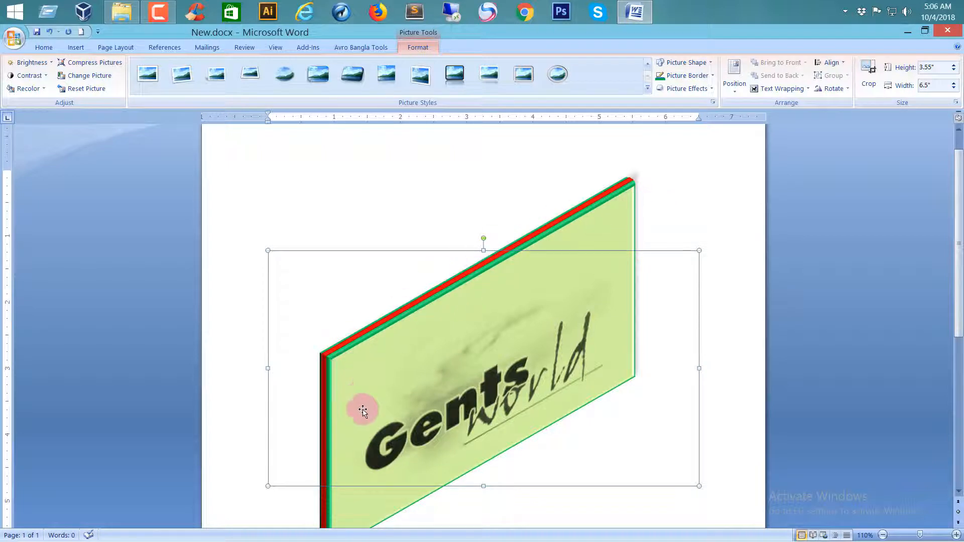
Look through the picture effect galleries, including Preset, Shadow, Glow, Bevel and 3-D Rotation, without applying any.
{"action": "left_click", "coordinate": [711, 90]}
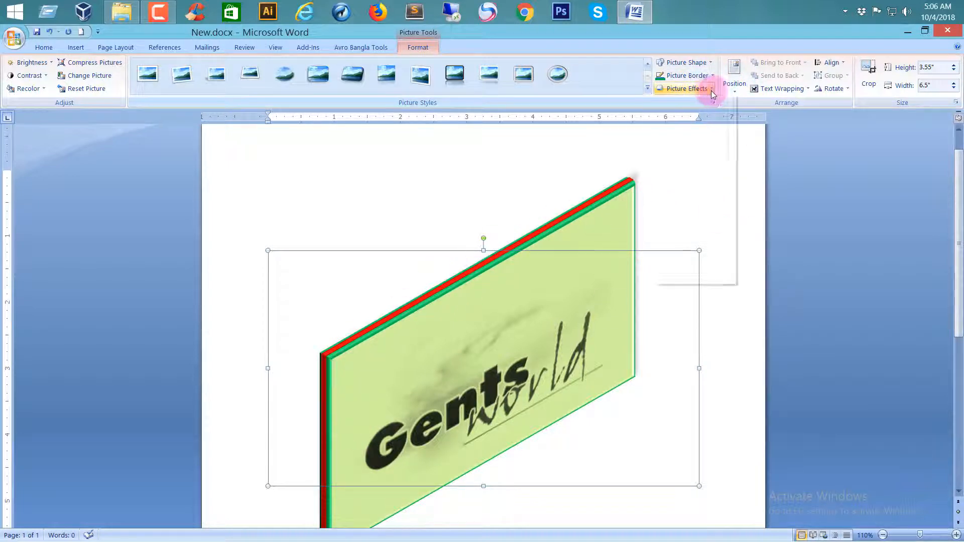
{"action": "mouse_move", "coordinate": [698, 166]}
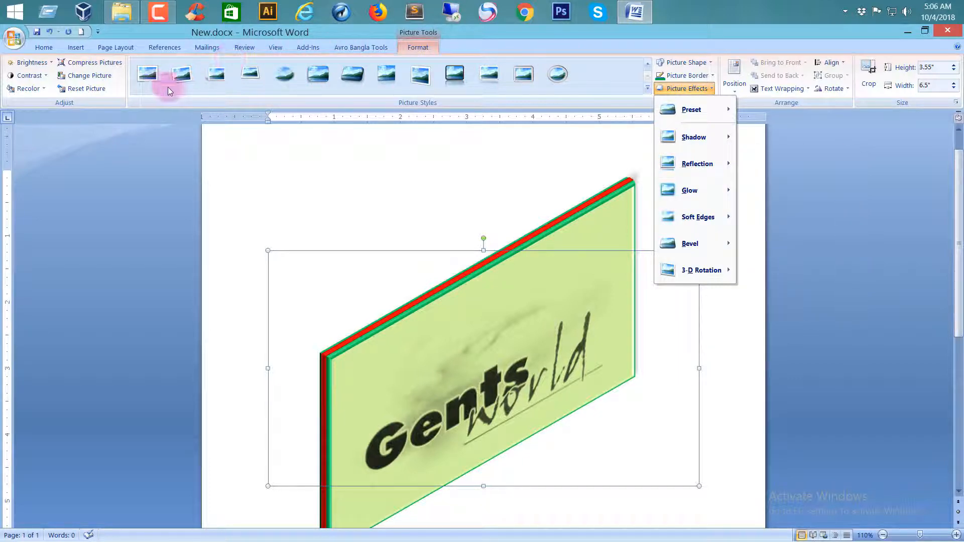
{"action": "mouse_move", "coordinate": [701, 111]}
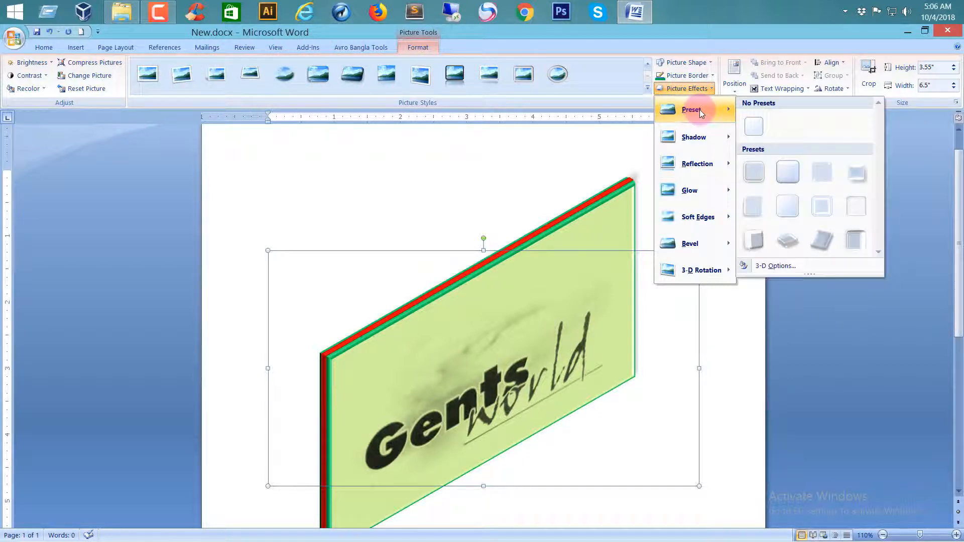
{"action": "mouse_move", "coordinate": [691, 137]}
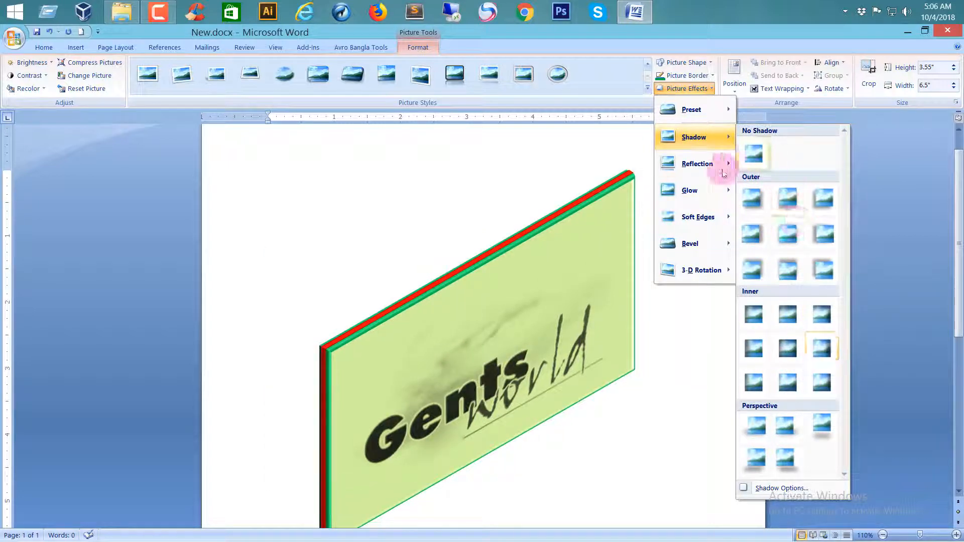
{"action": "mouse_move", "coordinate": [695, 192]}
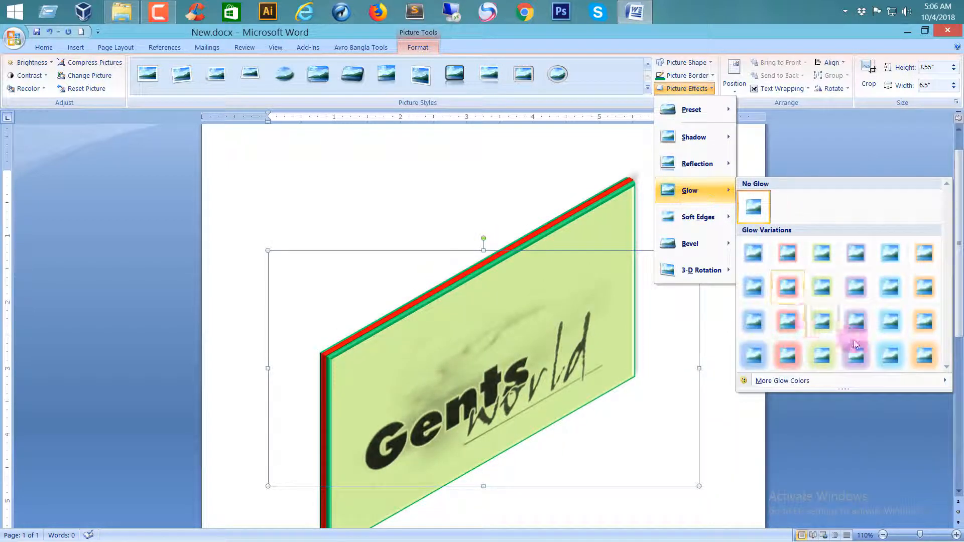
{"action": "mouse_move", "coordinate": [693, 236]}
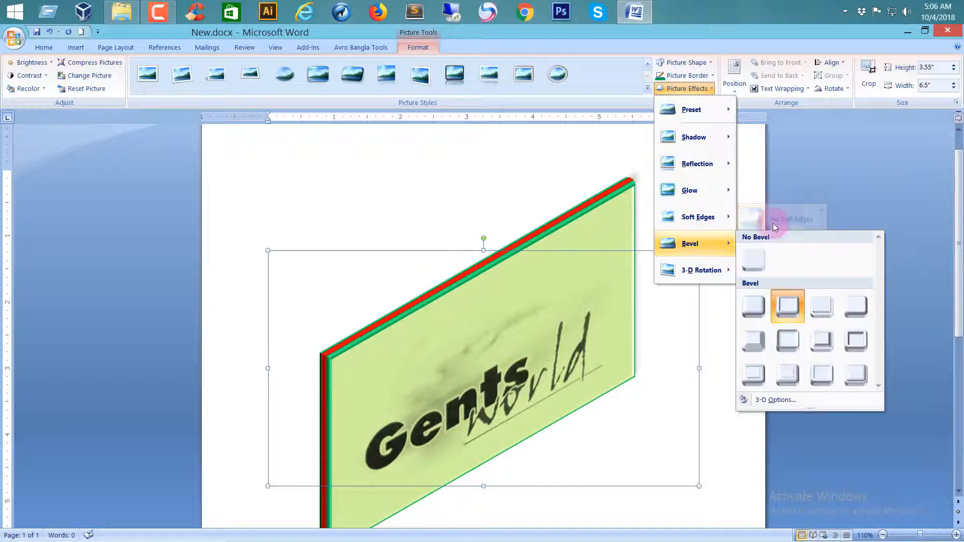
{"action": "mouse_move", "coordinate": [701, 271]}
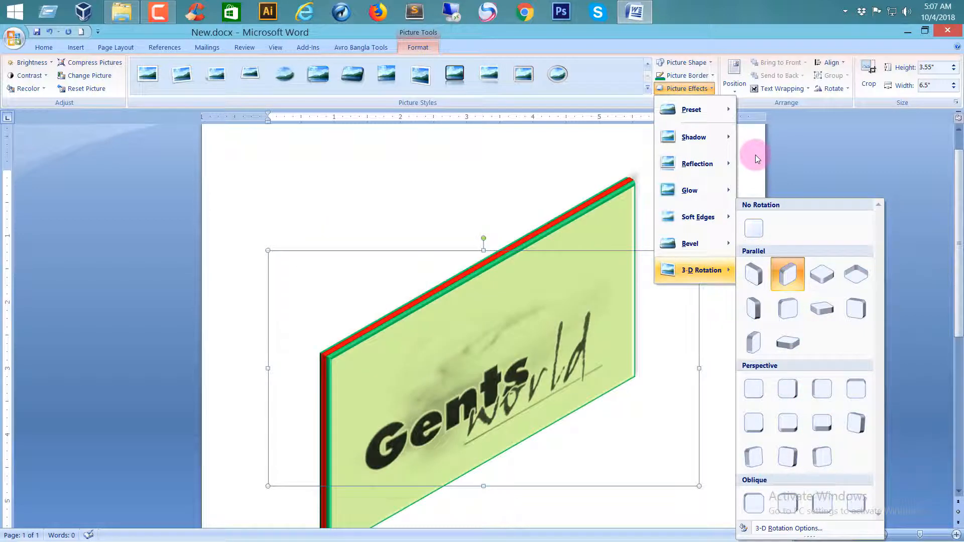
{"action": "left_click", "coordinate": [755, 141]}
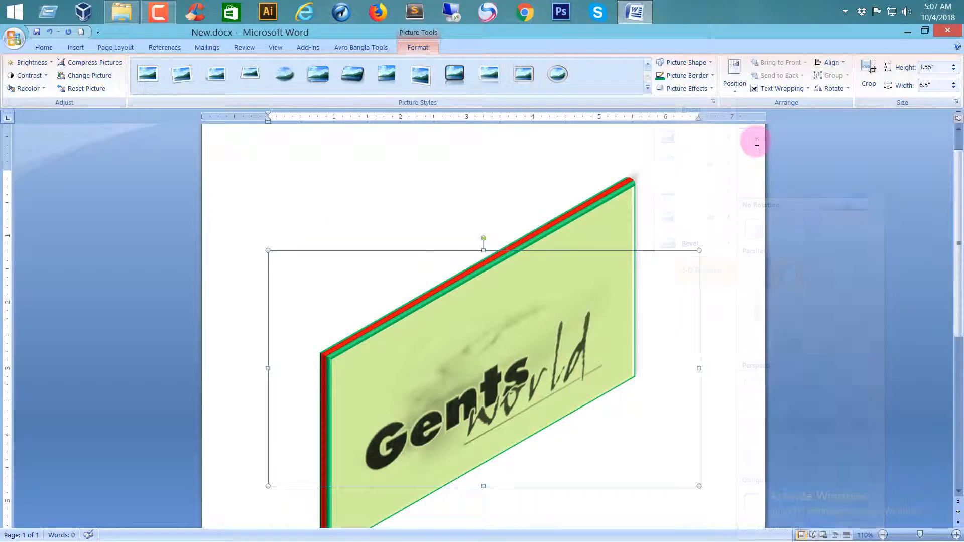
Review the picture's position and text wrapping choices, and open the advanced layout options for text wrapping.
{"action": "left_click", "coordinate": [735, 85]}
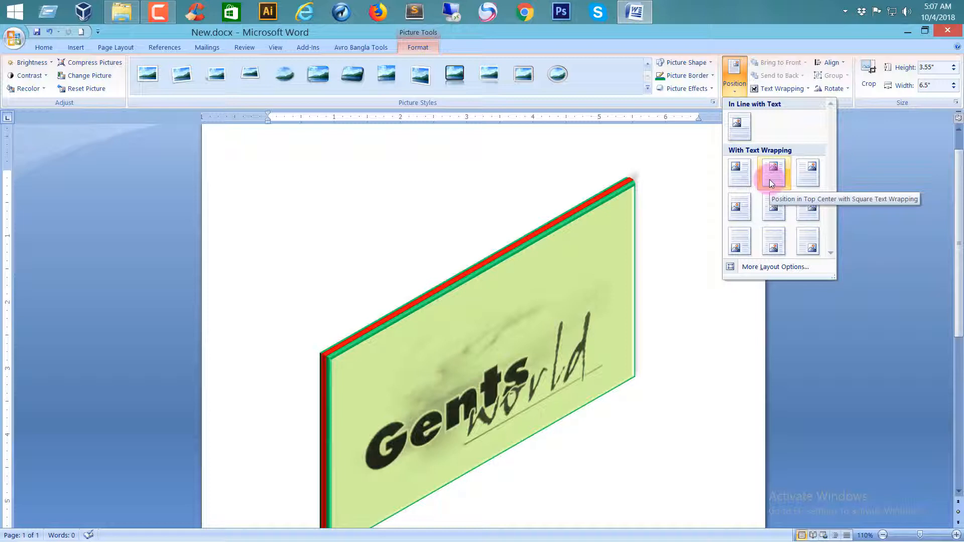
{"action": "left_click", "coordinate": [860, 119]}
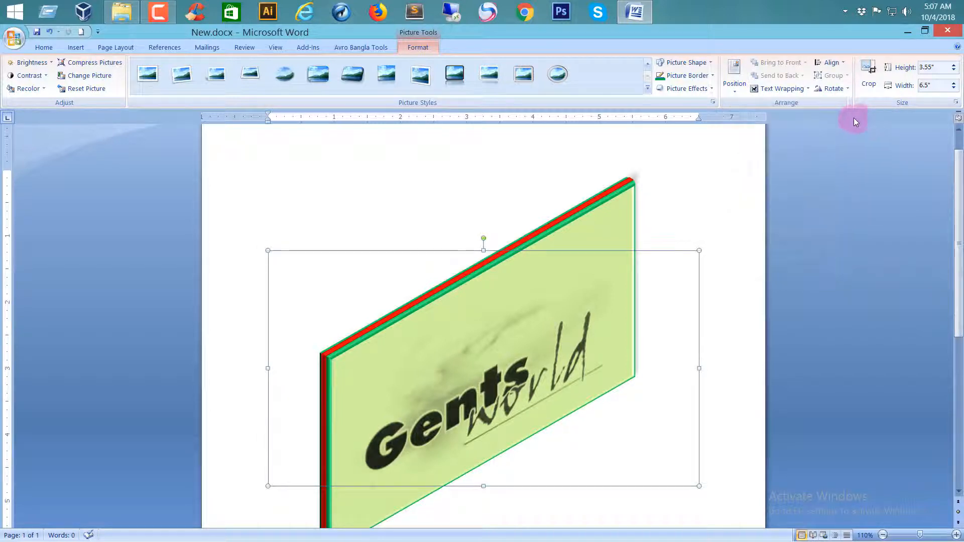
{"action": "left_click", "coordinate": [804, 89]}
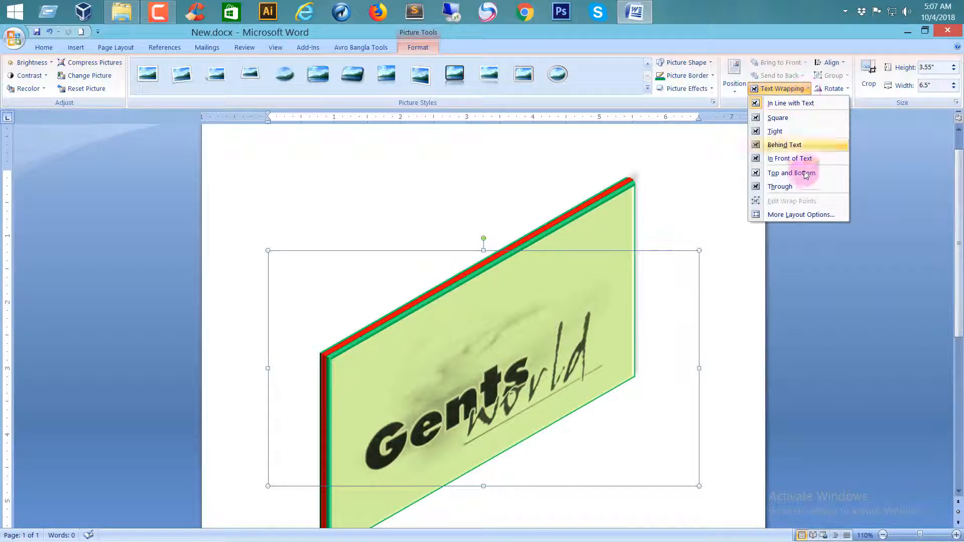
{"action": "left_click", "coordinate": [800, 219]}
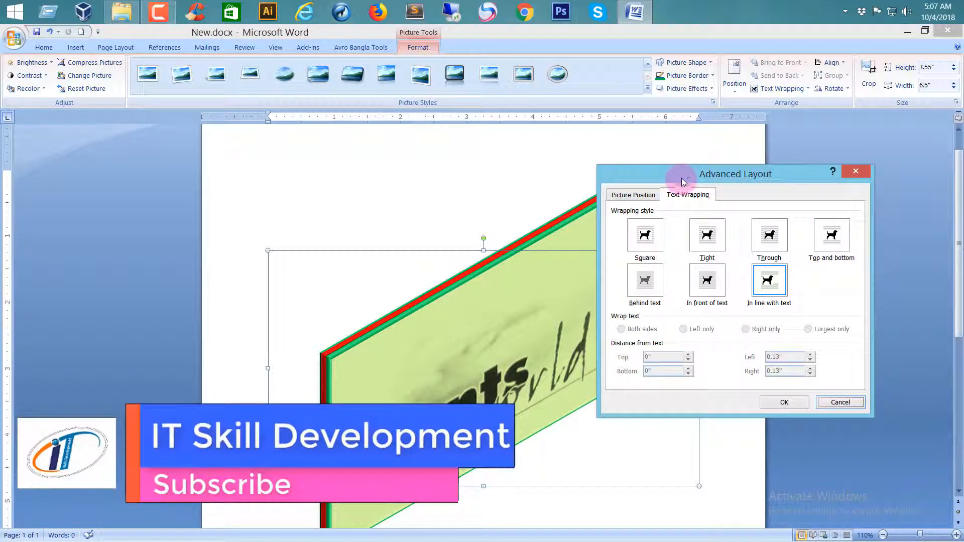
{"action": "left_click_drag", "start_coordinate": [680, 177], "coordinate": [749, 130]}
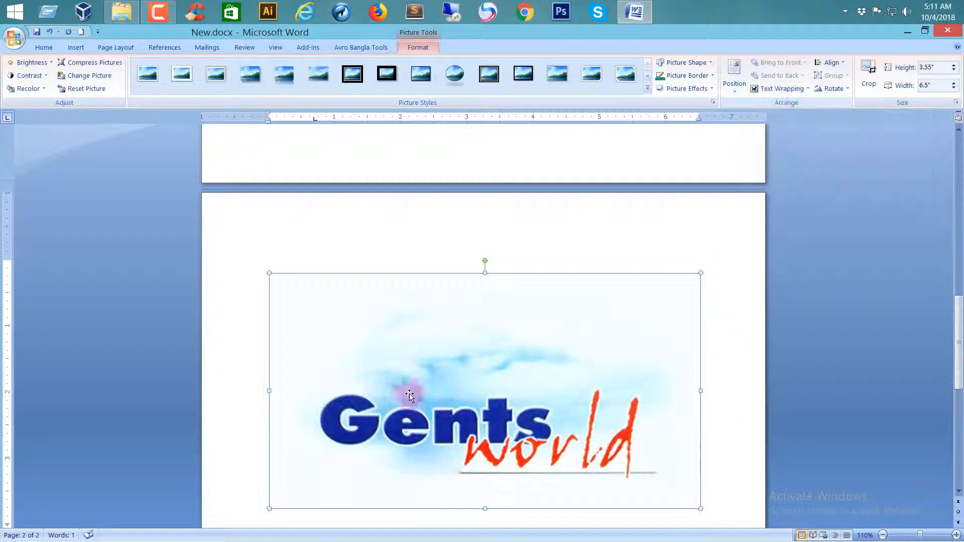
Replace the picture on the second page with three lines: "Curriculum Vitae", "Of" and the person's full name.
{"action": "key", "text": "Delete"}
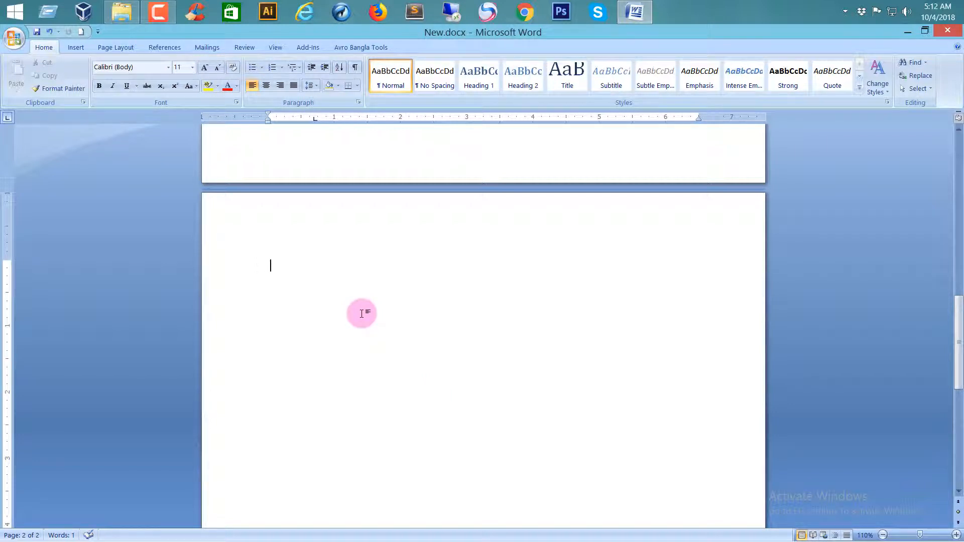
{"action": "type", "text": "Curriculum Vitae"}
{"action": "key", "text": "Return"}
{"action": "type", "text": "Of"}
{"action": "key", "text": "Return"}
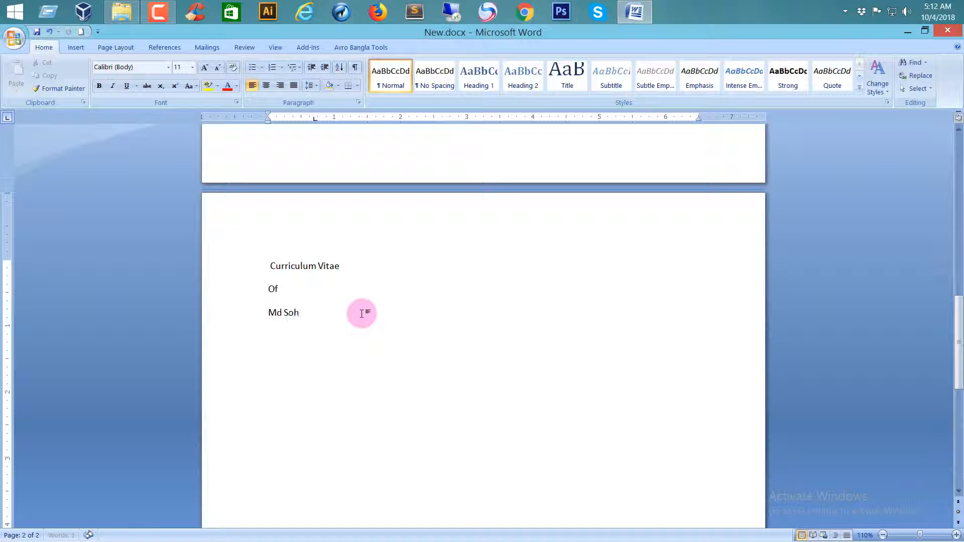
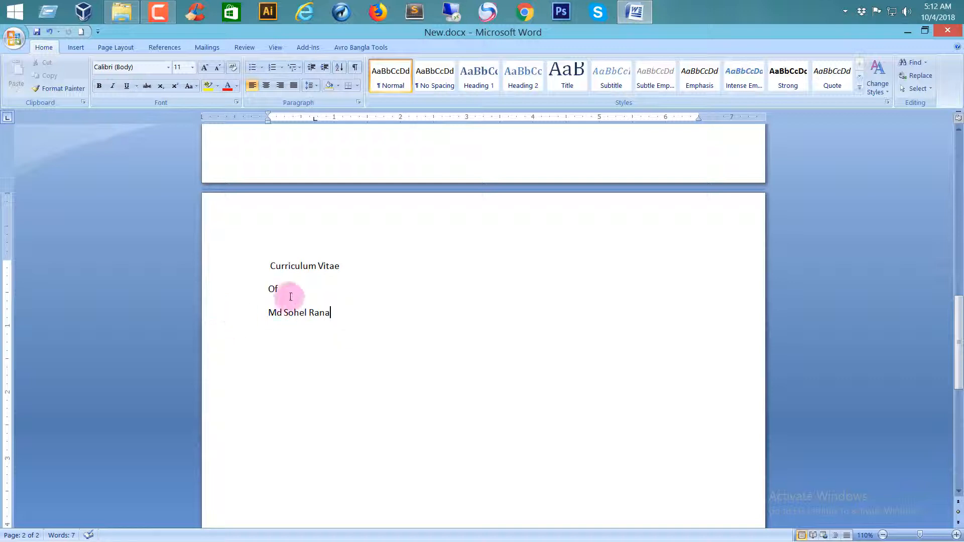
Insert the Gents World logo picture from the Pictures folder after "Of".
{"action": "left_click", "coordinate": [349, 267]}
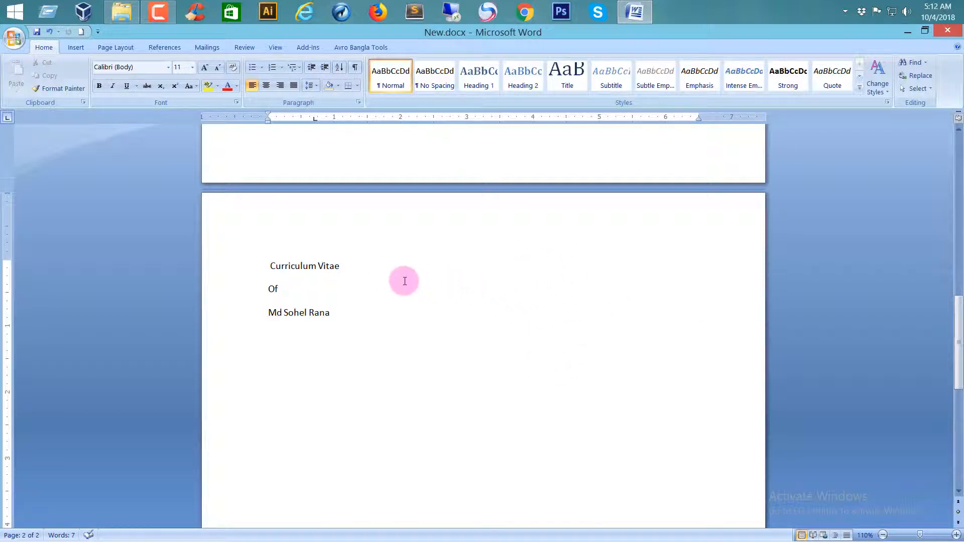
{"action": "left_click", "coordinate": [314, 290]}
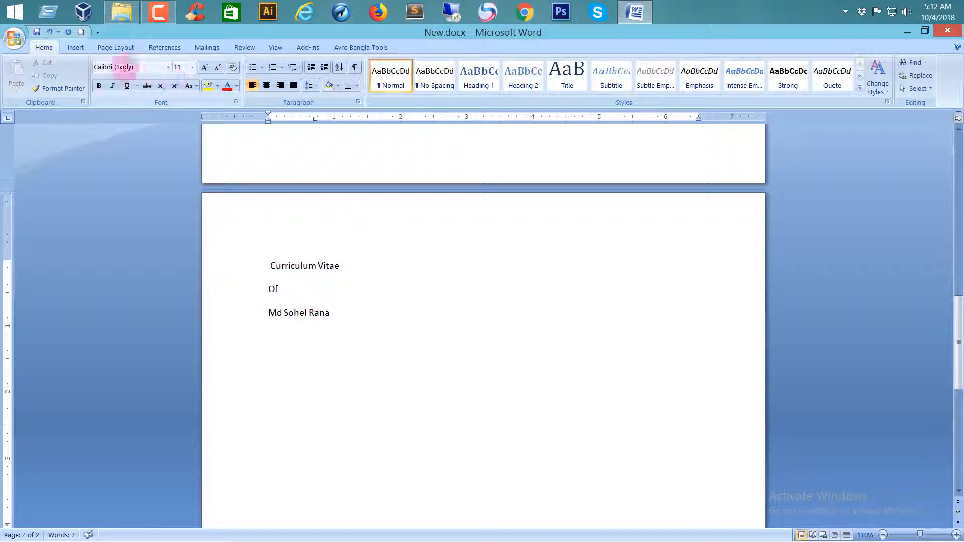
{"action": "left_click", "coordinate": [74, 46]}
{"action": "left_click", "coordinate": [128, 76]}
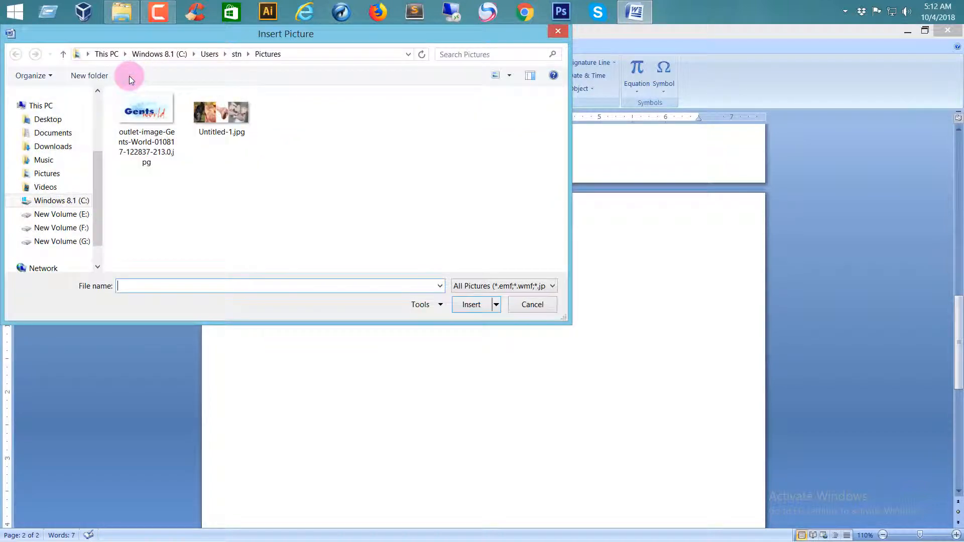
{"action": "left_click", "coordinate": [147, 125]}
{"action": "double_click", "coordinate": [146, 123]}
Shrink the inserted logo picture to about 1.34" high and 1.18" wide.
{"action": "scroll", "coordinate": [414, 394], "scroll_direction": "down", "scroll_amount": 8}
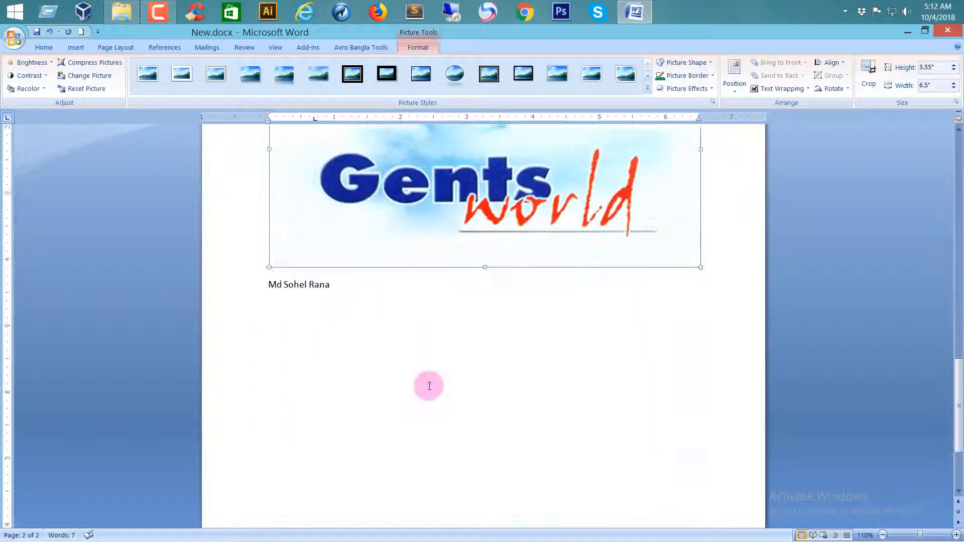
{"action": "scroll", "coordinate": [430, 387], "scroll_direction": "up", "scroll_amount": 5}
{"action": "scroll", "coordinate": [432, 387], "scroll_direction": "up", "scroll_amount": 1}
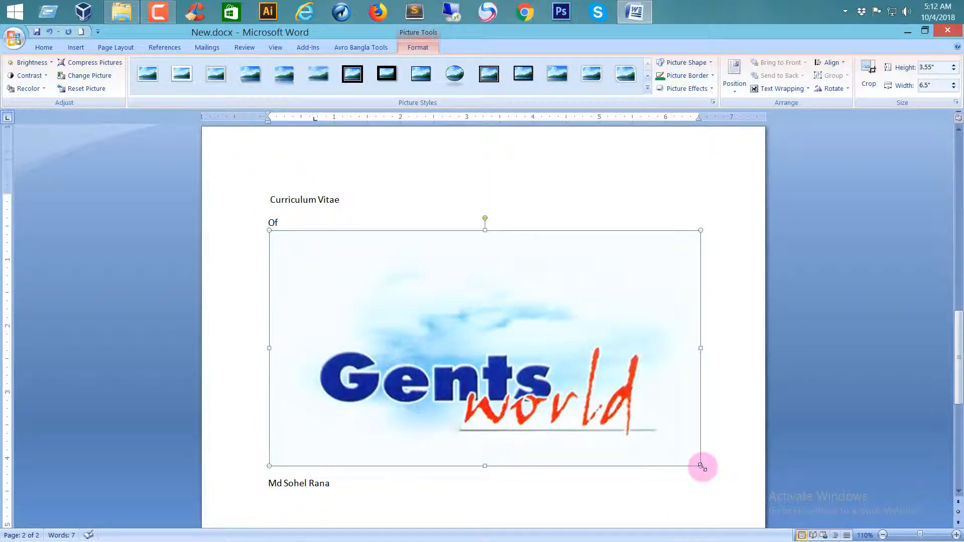
{"action": "left_click_drag", "start_coordinate": [658, 446], "coordinate": [482, 346]}
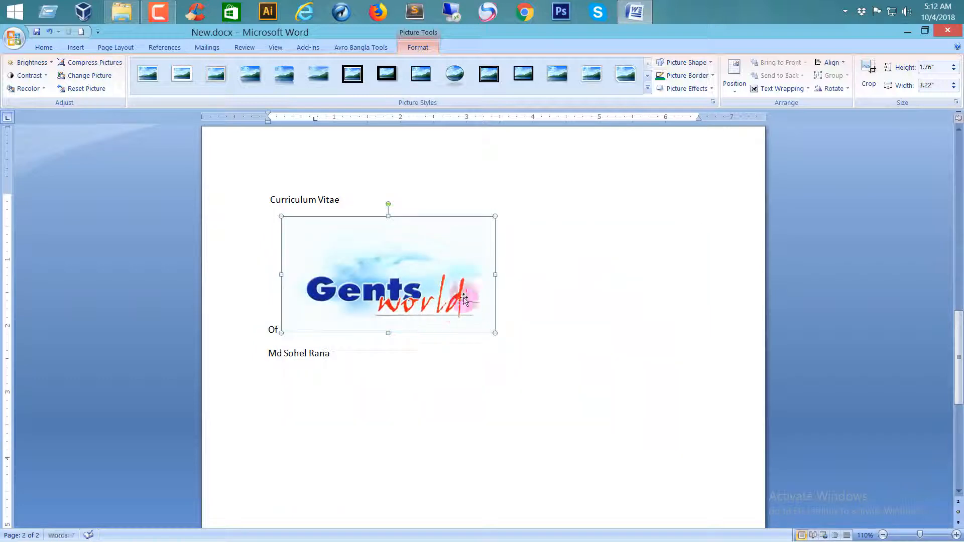
{"action": "left_click_drag", "start_coordinate": [491, 276], "coordinate": [376, 274]}
{"action": "left_click_drag", "start_coordinate": [328, 332], "coordinate": [328, 305]}
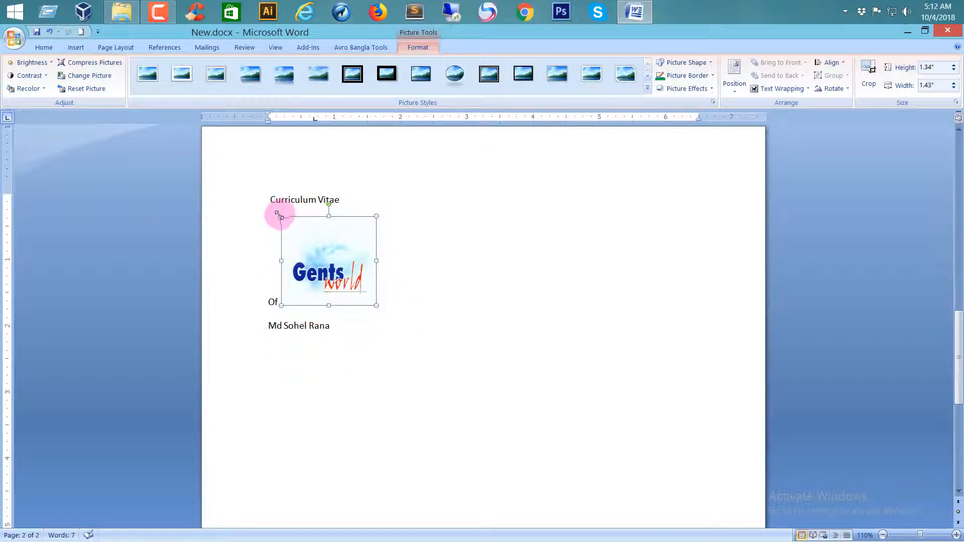
{"action": "left_click_drag", "start_coordinate": [292, 260], "coordinate": [308, 261]}
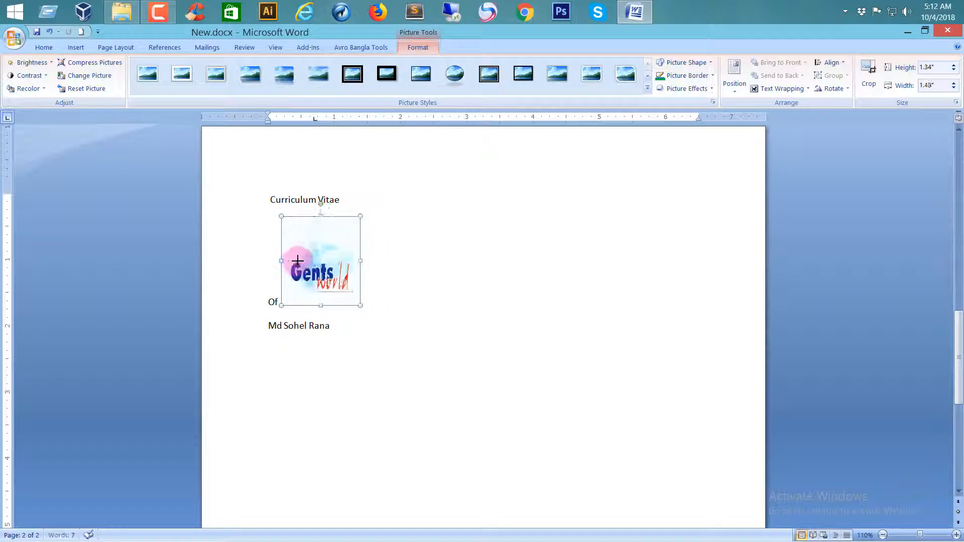
Try to move the inline picture across the page, and push it along the "Of" line with spaces toward the right margin.
{"action": "left_click_drag", "start_coordinate": [345, 293], "coordinate": [611, 280]}
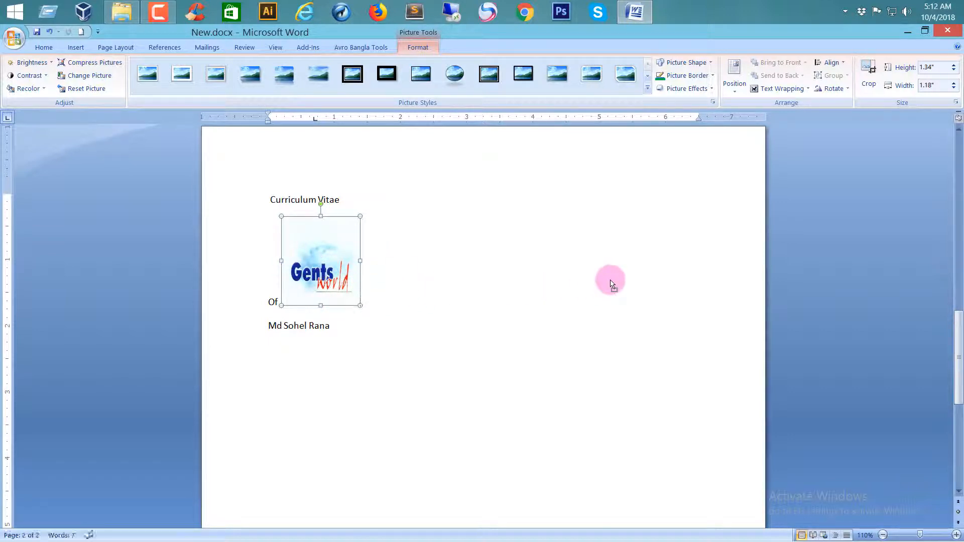
{"action": "left_click_drag", "start_coordinate": [319, 280], "coordinate": [655, 263]}
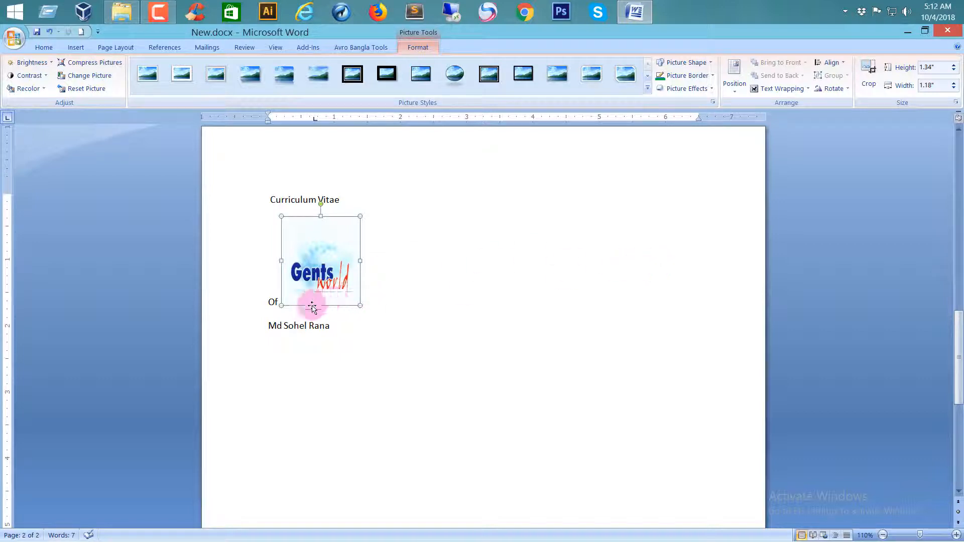
{"action": "left_click", "coordinate": [276, 299]}
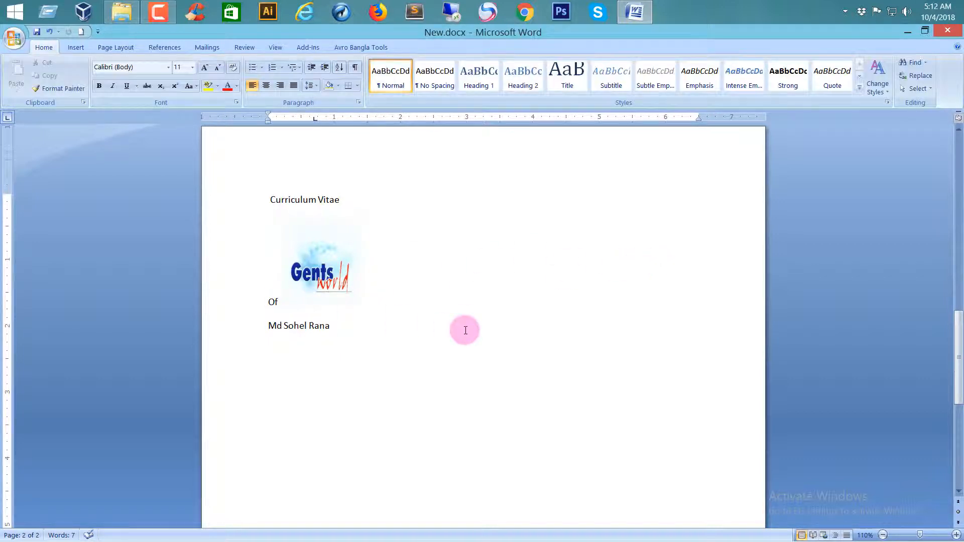
{"action": "key", "text": "space"}
{"action": "key", "text": "space"}
{"action": "key", "text": "space"}
{"action": "key", "text": "space"}
{"action": "key", "text": "space"}
{"action": "key", "text": "space"}
{"action": "key", "text": "space"}
{"action": "key", "text": "space"}
{"action": "key", "text": "space"}
{"action": "key", "text": "space"}
{"action": "key", "text": "space"}
{"action": "key", "text": "space"}
{"action": "key", "text": "space"}
{"action": "key", "text": "space"}
{"action": "key", "text": "space"}
{"action": "key", "text": "space"}
{"action": "key", "text": "space"}
{"action": "key", "text": "space"}
{"action": "key", "text": "space"}
{"action": "key", "text": "space"}
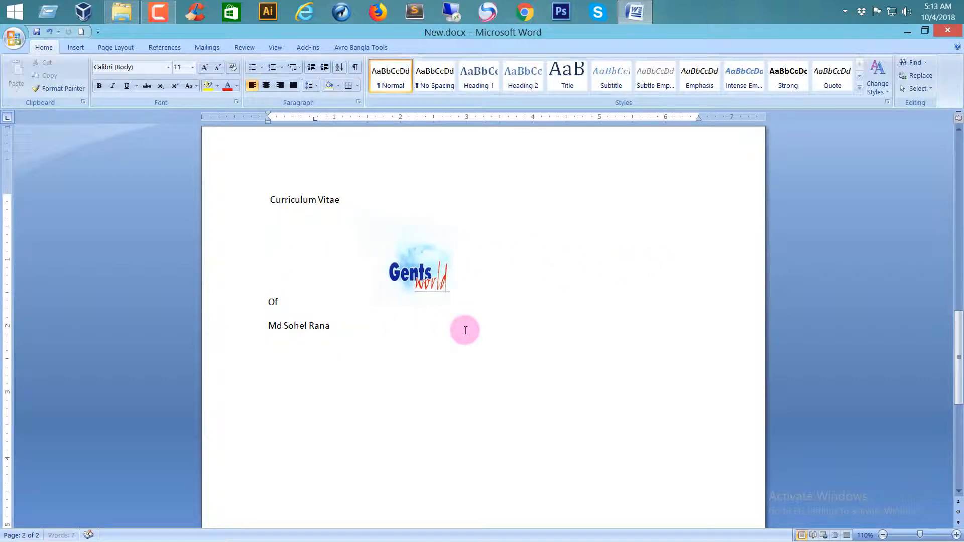
{"action": "key", "text": "space"}
{"action": "key", "text": "space"}
{"action": "key", "text": "space"}
{"action": "key", "text": "space"}
{"action": "key", "text": "space"}
{"action": "key", "text": "space"}
{"action": "key", "text": "space"}
{"action": "key", "text": "space"}
{"action": "key", "text": "space"}
{"action": "key", "text": "space"}
{"action": "key", "text": "space"}
{"action": "key", "text": "space"}
{"action": "key", "text": "space"}
{"action": "key", "text": "space"}
{"action": "key", "text": "space"}
{"action": "key", "text": "space"}
{"action": "key", "text": "space"}
{"action": "key", "text": "space"}
{"action": "key", "text": "space"}
{"action": "key", "text": "space"}
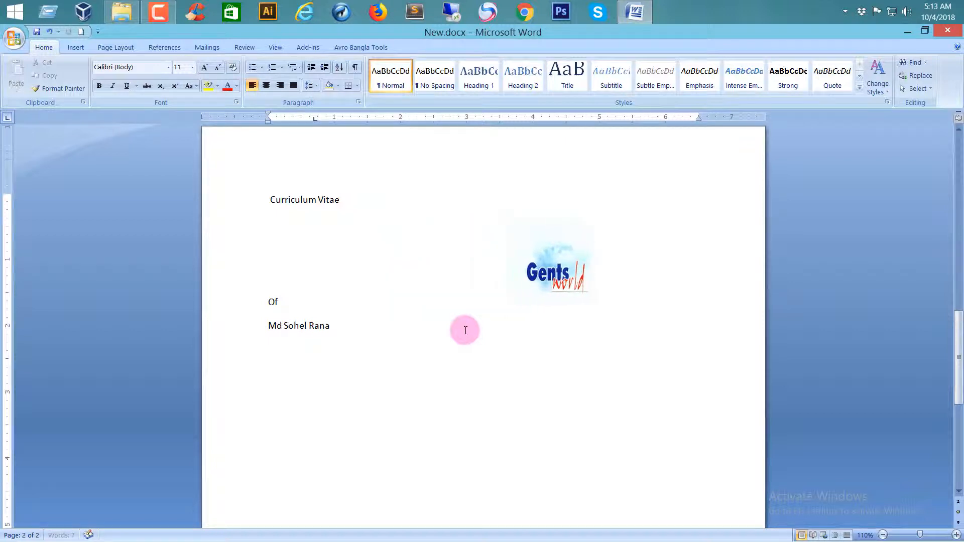
{"action": "key", "text": "space"}
{"action": "key", "text": "space"}
{"action": "key", "text": "space"}
{"action": "key", "text": "space"}
{"action": "key", "text": "space"}
{"action": "key", "text": "space"}
{"action": "key", "text": "space"}
{"action": "key", "text": "space"}
{"action": "key", "text": "space"}
{"action": "key", "text": "space"}
{"action": "key", "text": "space"}
{"action": "key", "text": "space"}
{"action": "key", "text": "space"}
{"action": "key", "text": "space"}
{"action": "key", "text": "space"}
{"action": "key", "text": "space"}
{"action": "key", "text": "space"}
{"action": "key", "text": "space"}
{"action": "key", "text": "space"}
{"action": "key", "text": "space"}
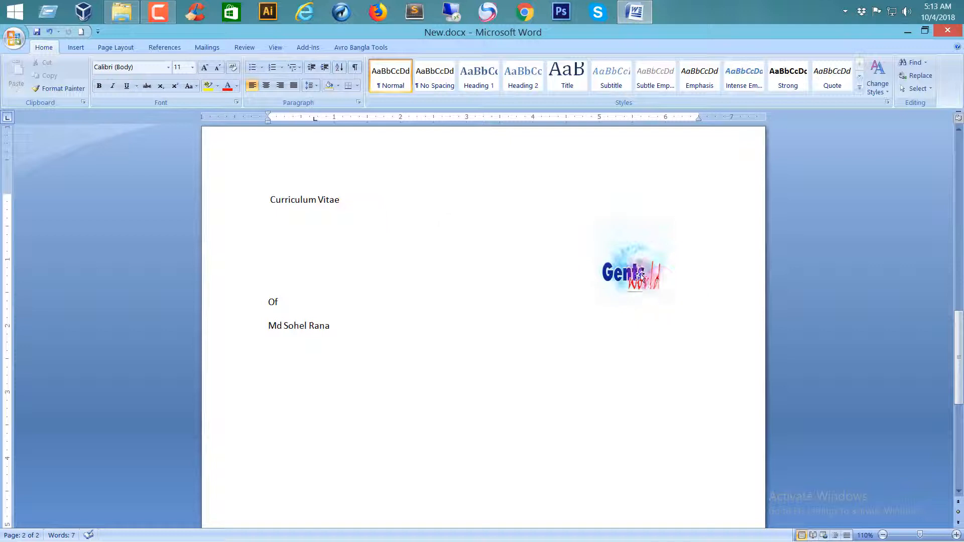
Move the picture to the end of the "Curriculum Vitae" line and space it over to the right margin.
{"action": "left_click_drag", "start_coordinate": [640, 276], "coordinate": [345, 198]}
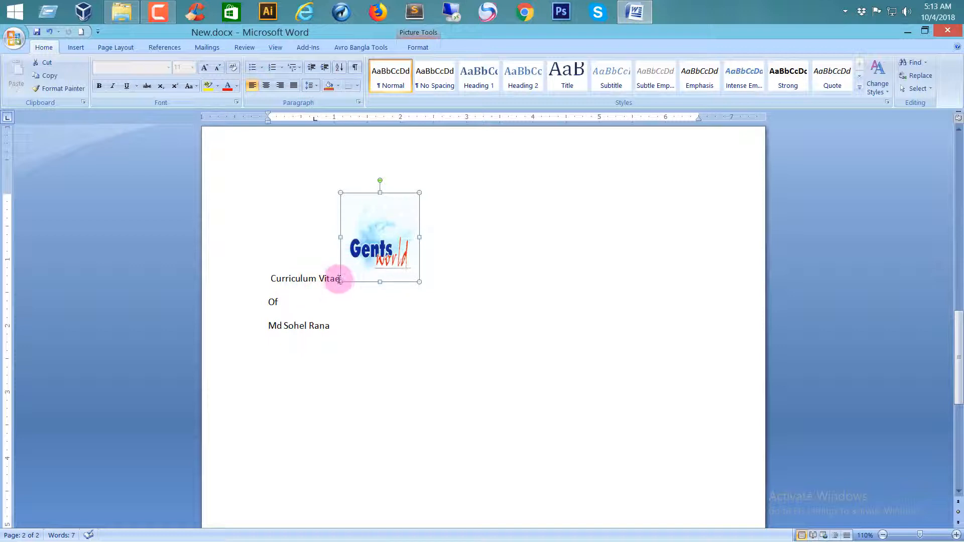
{"action": "left_click", "coordinate": [340, 280]}
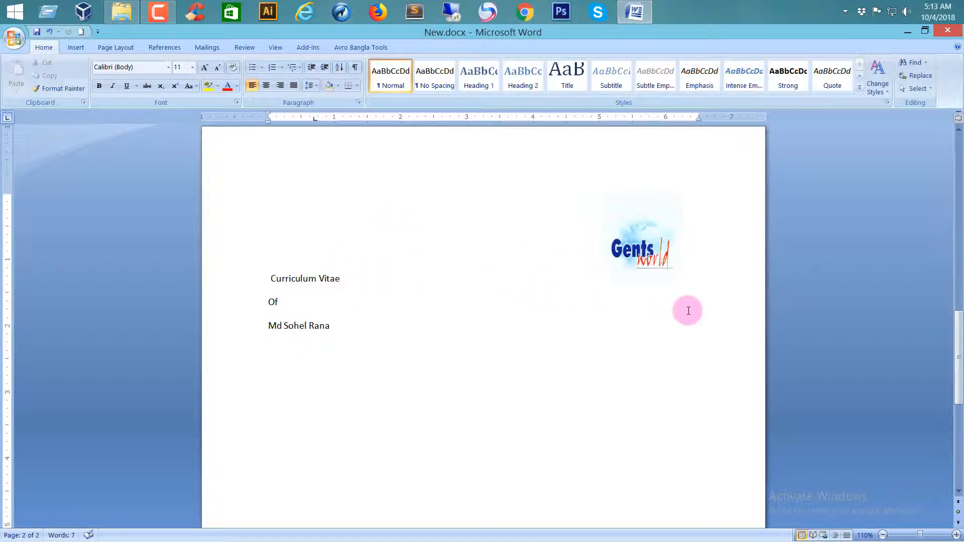
Set the logo picture's text wrapping to Behind Text.
{"action": "right_click", "coordinate": [646, 259]}
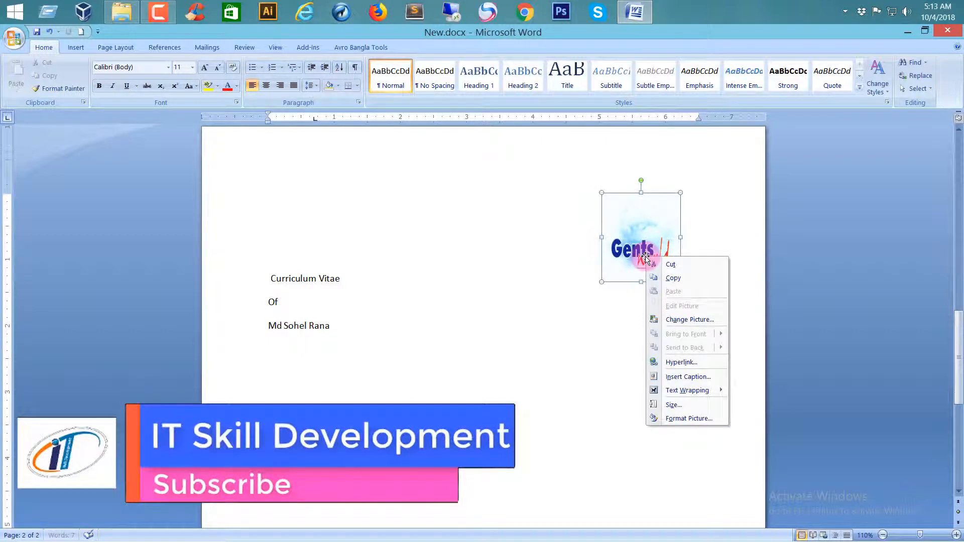
{"action": "mouse_move", "coordinate": [693, 394]}
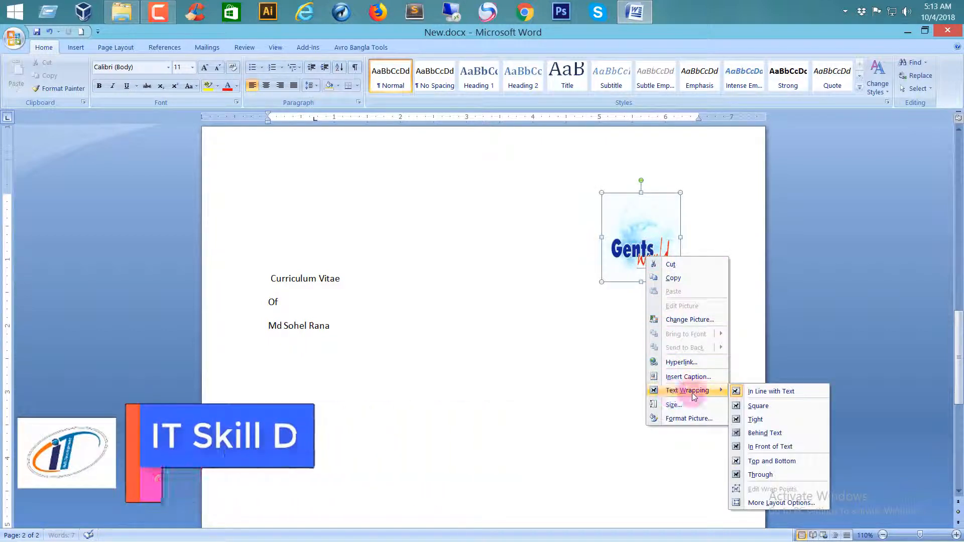
{"action": "left_click", "coordinate": [764, 433]}
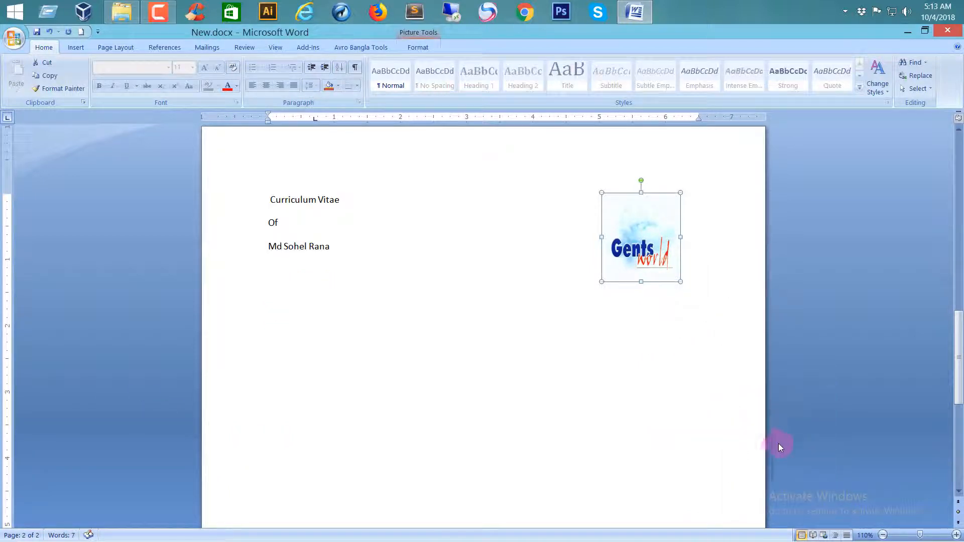
{"action": "left_click", "coordinate": [357, 227]}
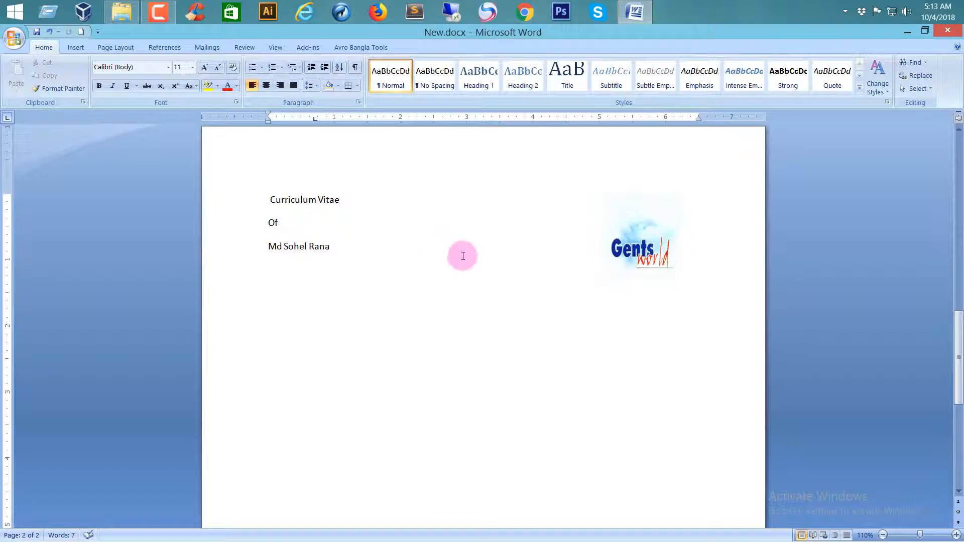
Move the floating picture toward the middle of the page and back beside the right margin, level with the heading lines.
{"action": "left_click_drag", "start_coordinate": [641, 252], "coordinate": [617, 236]}
{"action": "left_click", "coordinate": [480, 408]}
{"action": "left_click", "coordinate": [489, 370]}
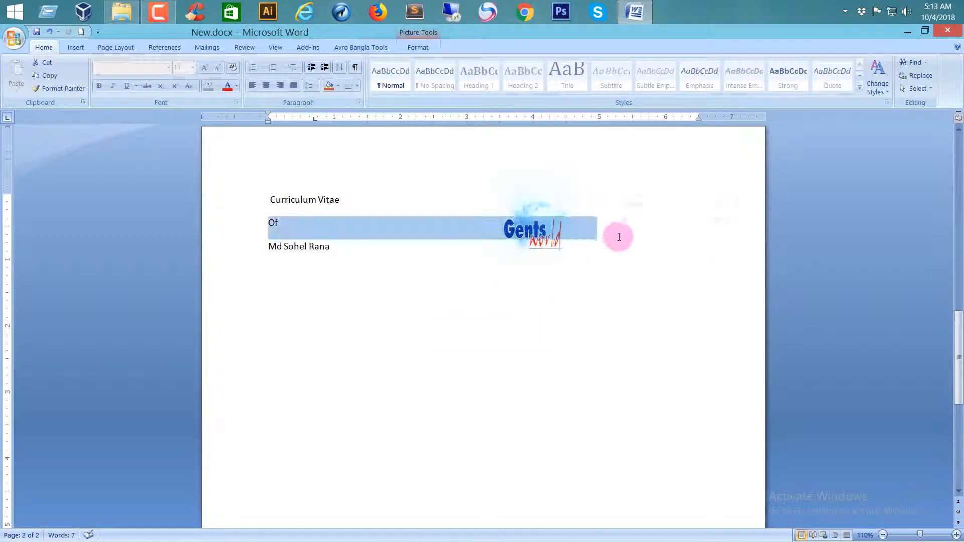
{"action": "left_click", "coordinate": [552, 281]}
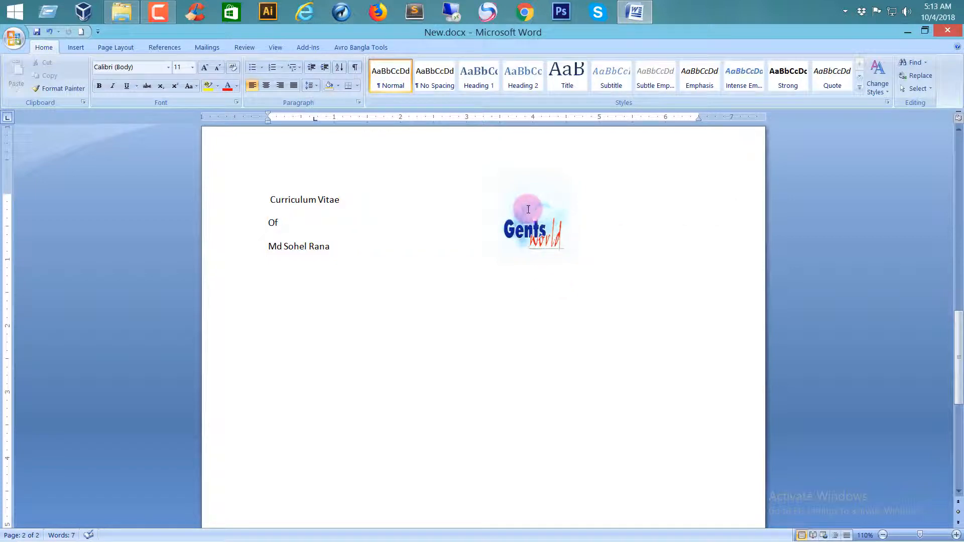
{"action": "left_click", "coordinate": [520, 250]}
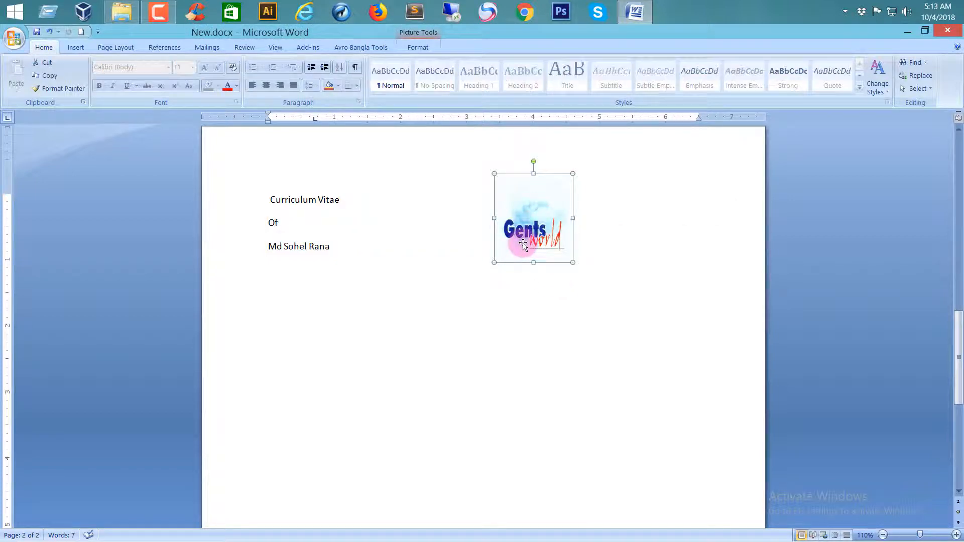
{"action": "left_click_drag", "start_coordinate": [519, 250], "coordinate": [641, 242]}
Delete the curriculum vitae lines together with the picture to clear the second page.
{"action": "left_click", "coordinate": [327, 262]}
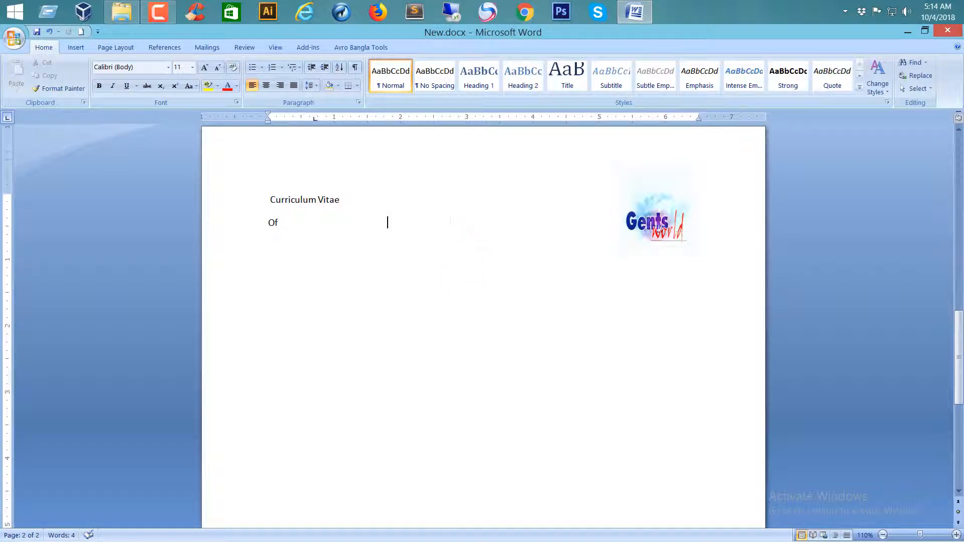
{"action": "left_click", "coordinate": [254, 198], "text": "shift"}
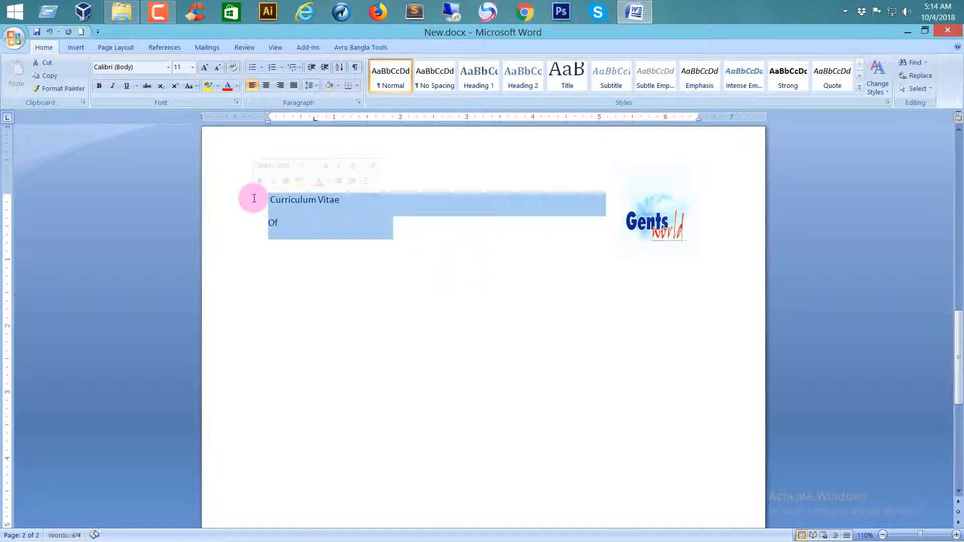
{"action": "key", "text": "Delete"}
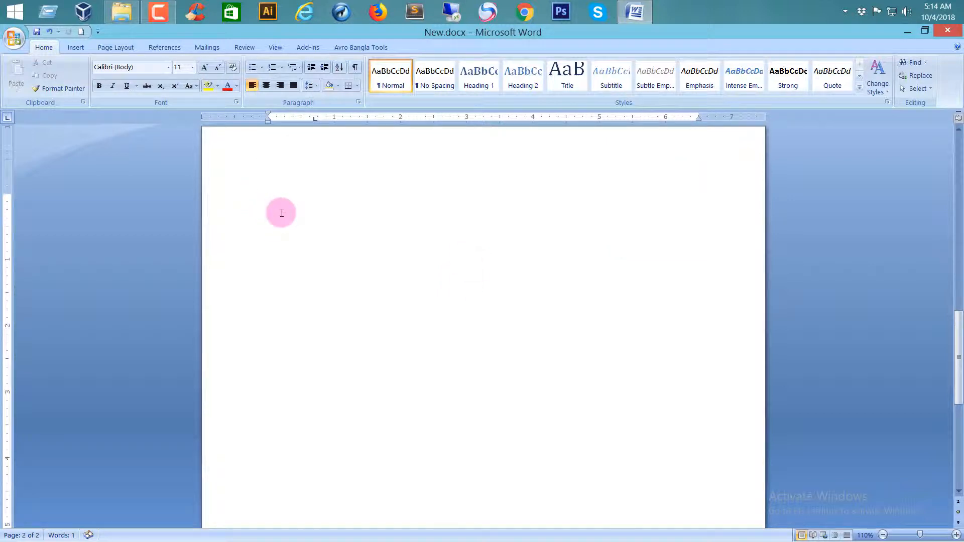
Insert the Gents World logo picture on the cleared second page.
{"action": "left_click", "coordinate": [75, 47]}
{"action": "left_click", "coordinate": [136, 84]}
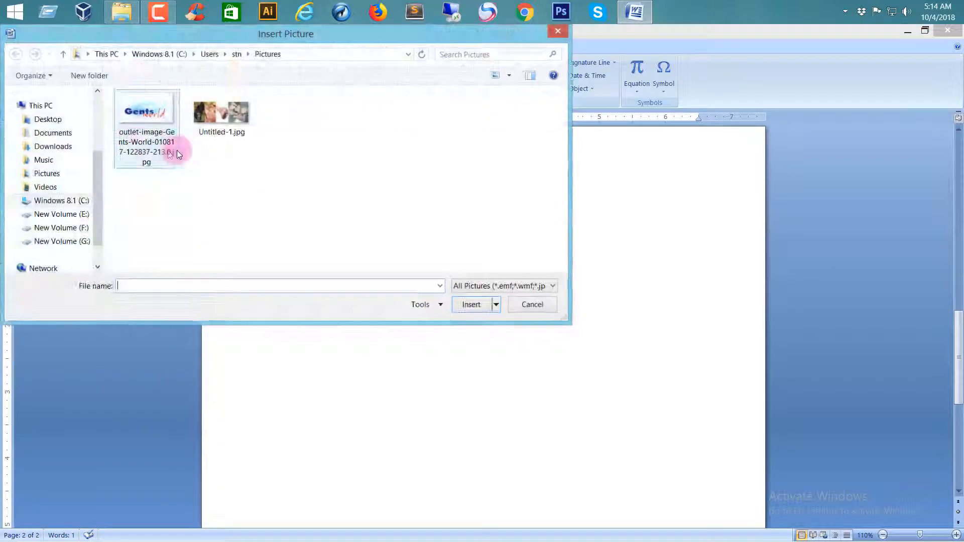
{"action": "double_click", "coordinate": [150, 132]}
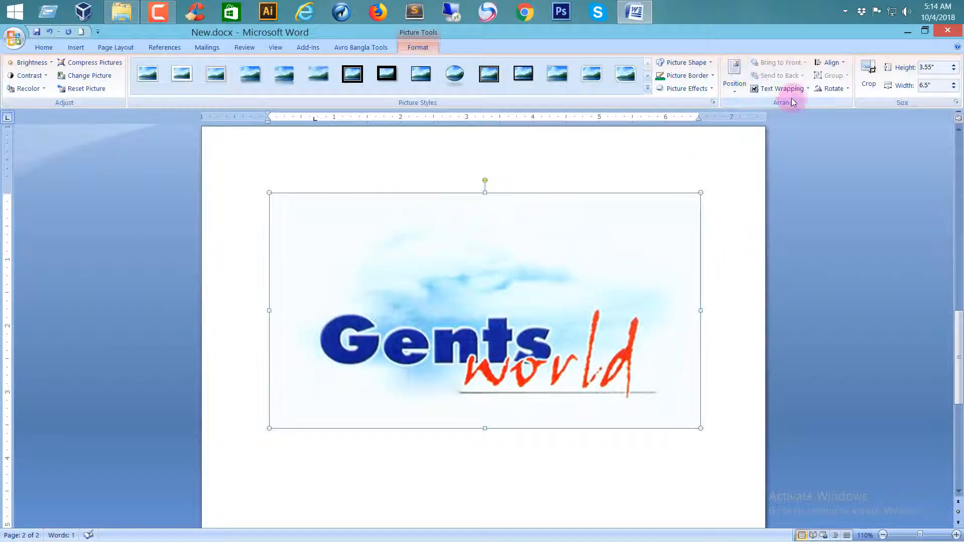
Show the drawing gridlines, look over how they cover the page, and hide them again.
{"action": "left_click", "coordinate": [842, 67]}
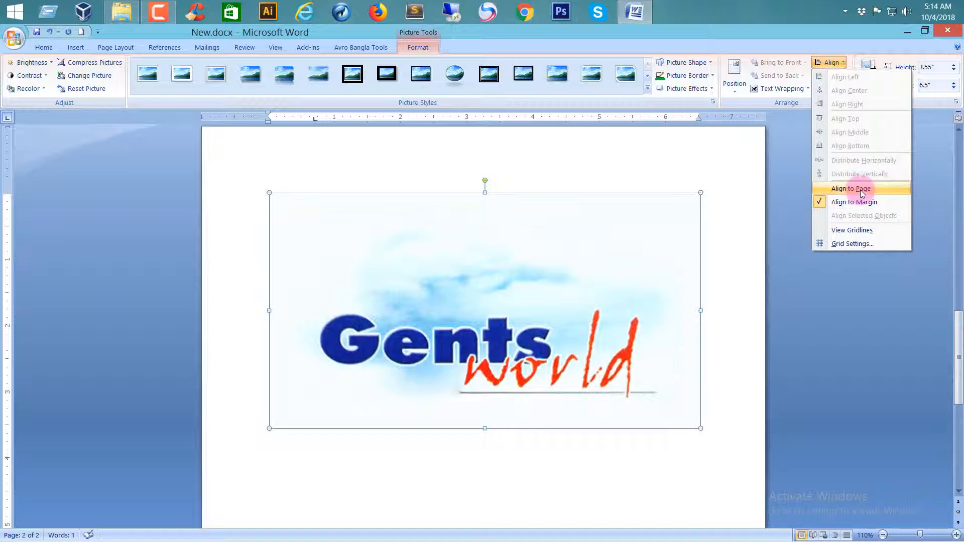
{"action": "left_click", "coordinate": [857, 231]}
{"action": "scroll", "coordinate": [684, 367], "scroll_direction": "down", "scroll_amount": 8}
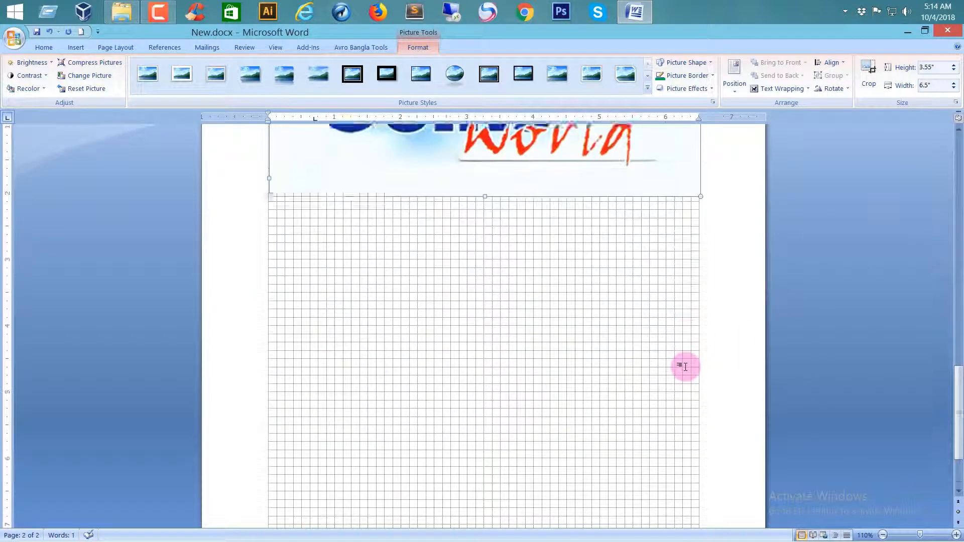
{"action": "scroll", "coordinate": [551, 379], "scroll_direction": "up", "scroll_amount": 3}
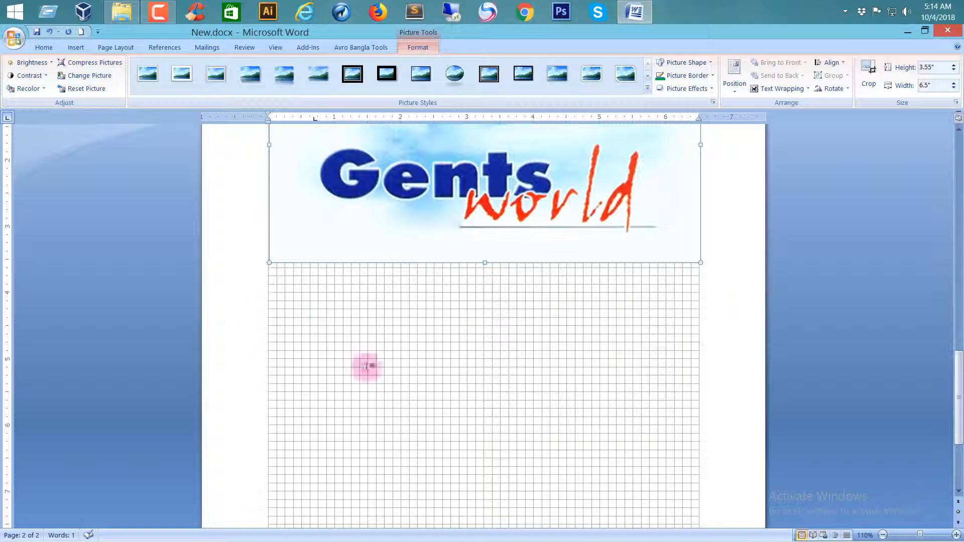
{"action": "scroll", "coordinate": [605, 387], "scroll_direction": "up", "scroll_amount": 5}
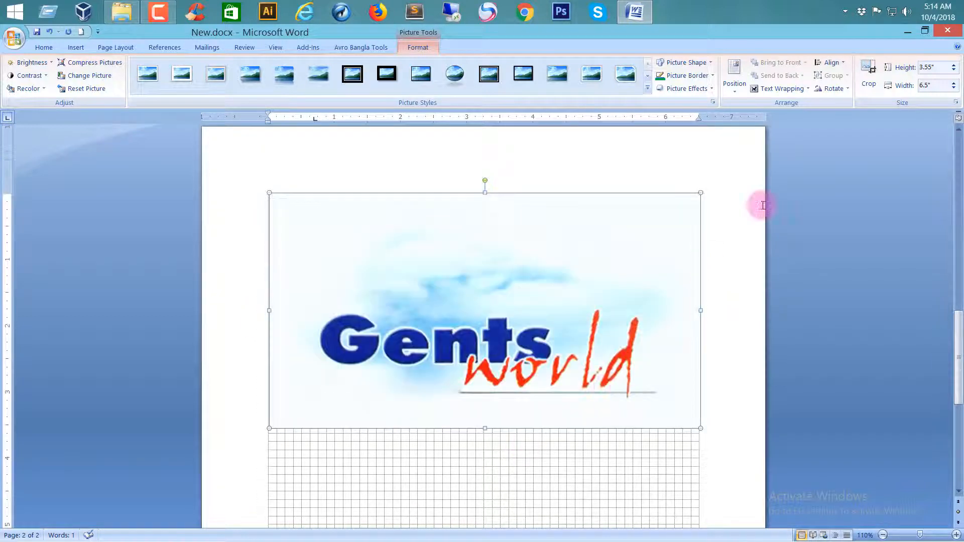
{"action": "scroll", "coordinate": [762, 205], "scroll_direction": "up", "scroll_amount": 1}
{"action": "left_click", "coordinate": [837, 64]}
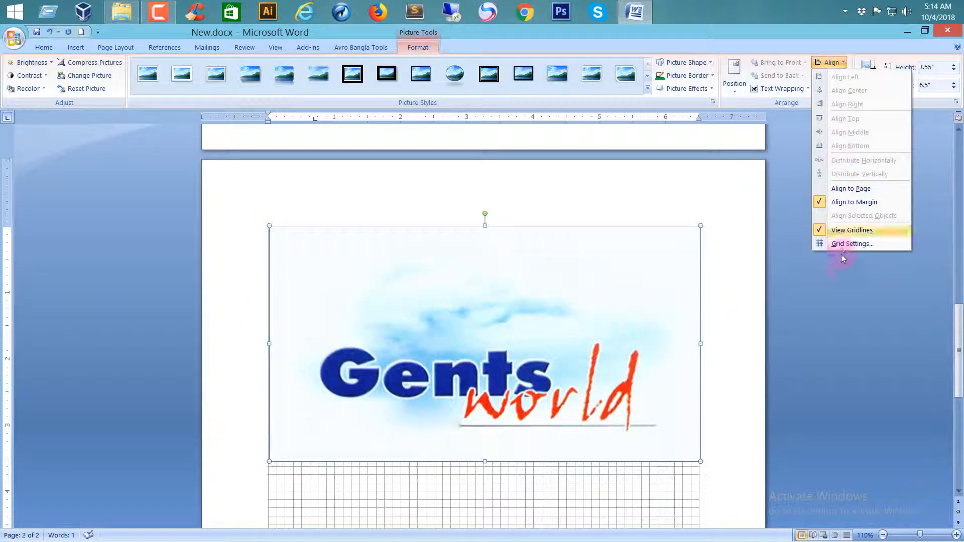
{"action": "left_click", "coordinate": [848, 230]}
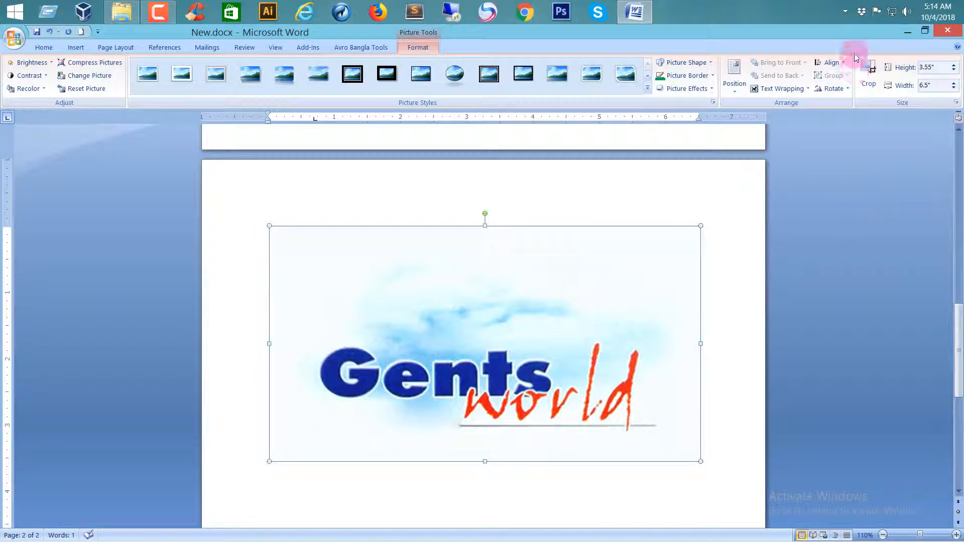
Preview the picture's rotate and flip options without applying any.
{"action": "left_click", "coordinate": [842, 93]}
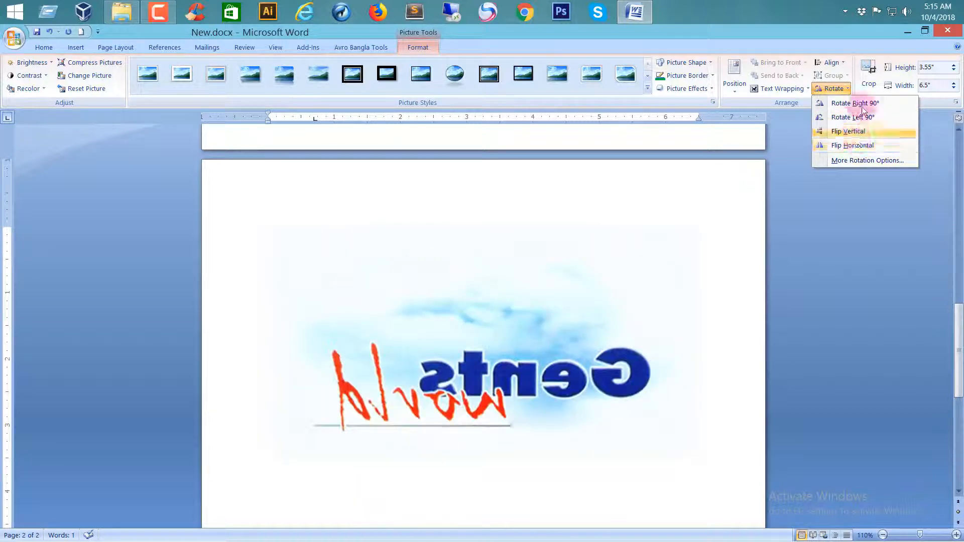
{"action": "left_click", "coordinate": [953, 125]}
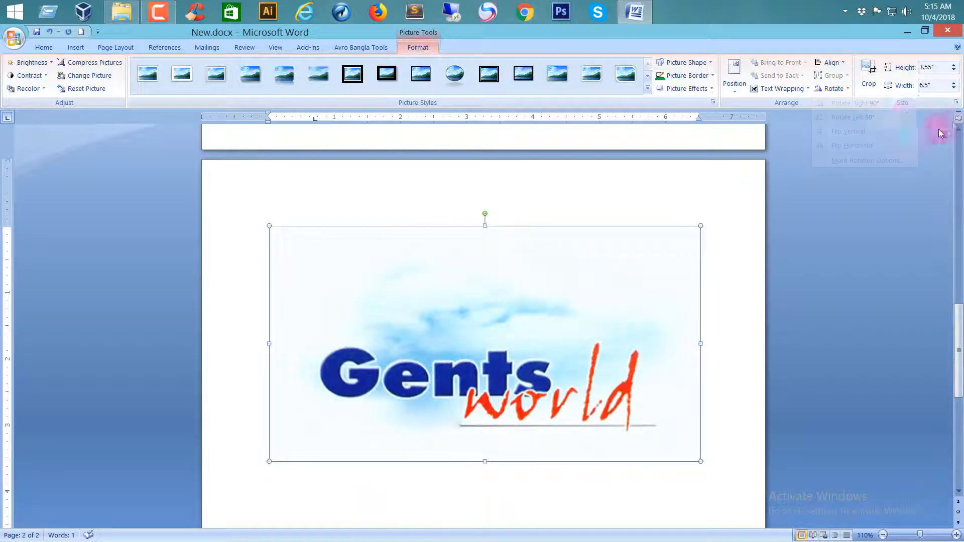
Crop the logo picture from its upper-left corner to about 3.06" high and 5.84" wide.
{"action": "left_click", "coordinate": [870, 72]}
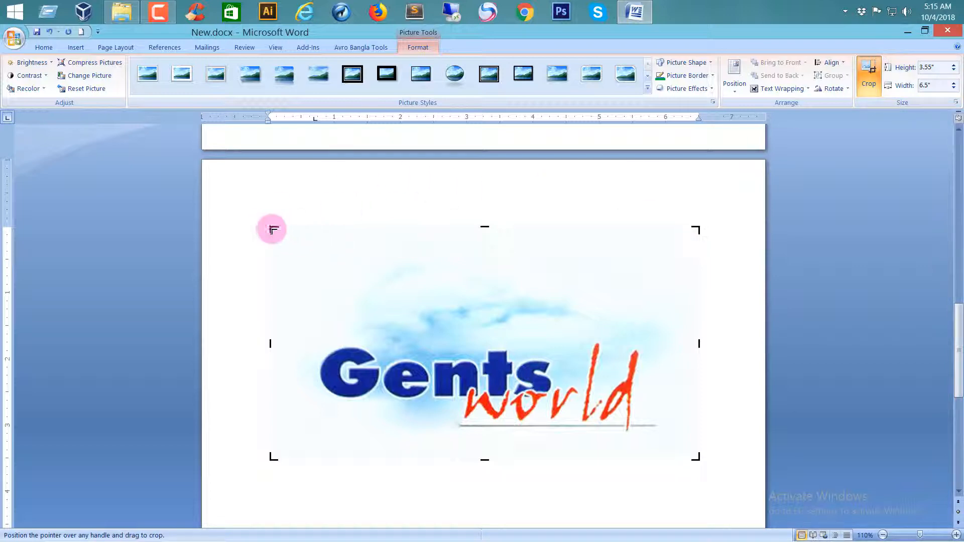
{"action": "left_click_drag", "start_coordinate": [272, 229], "coordinate": [312, 257]}
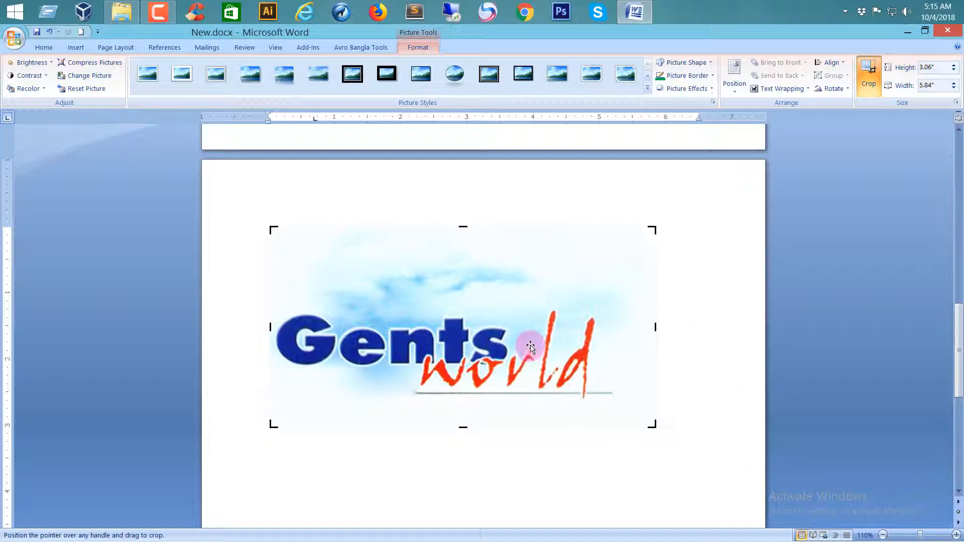
{"action": "left_click", "coordinate": [872, 87]}
{"action": "scroll", "coordinate": [500, 301], "scroll_direction": "up", "scroll_amount": 5}
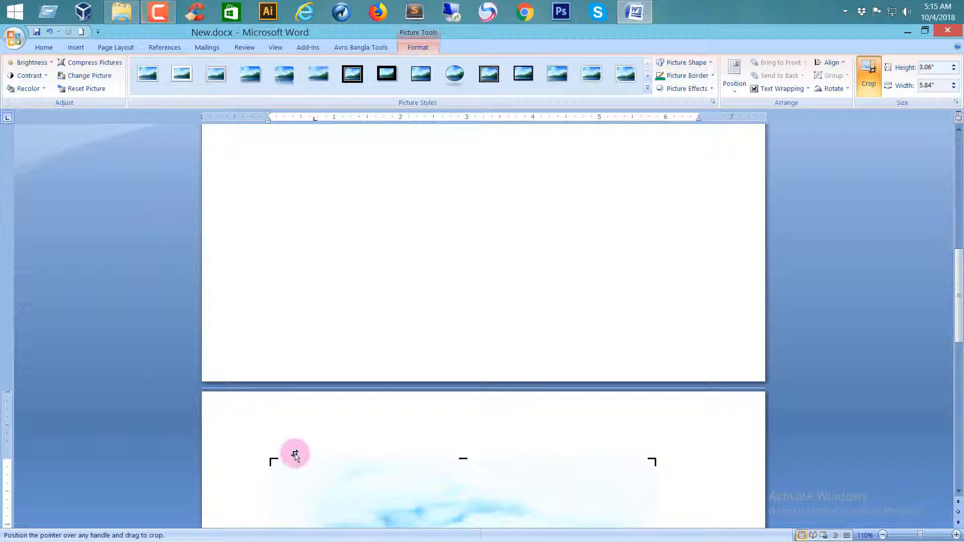
{"action": "scroll", "coordinate": [308, 419], "scroll_direction": "down", "scroll_amount": 5}
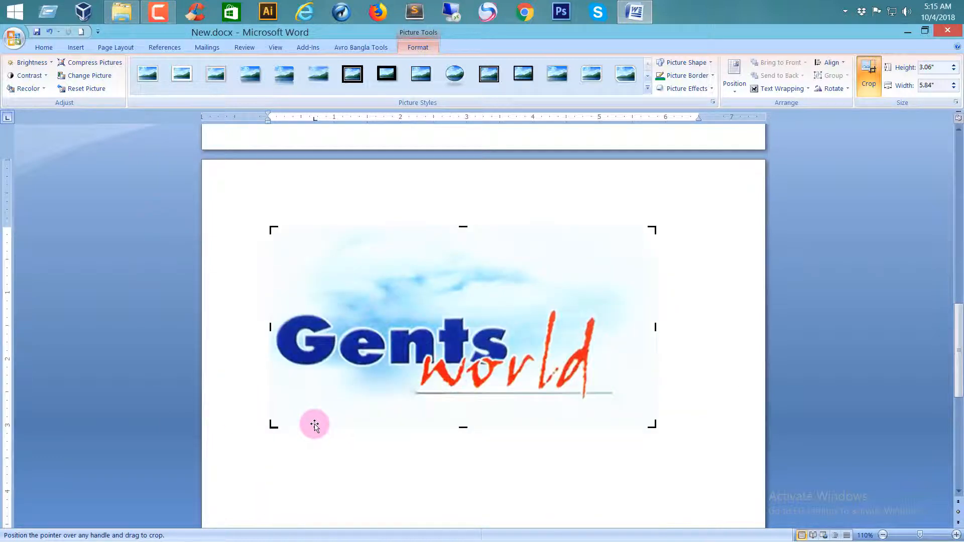